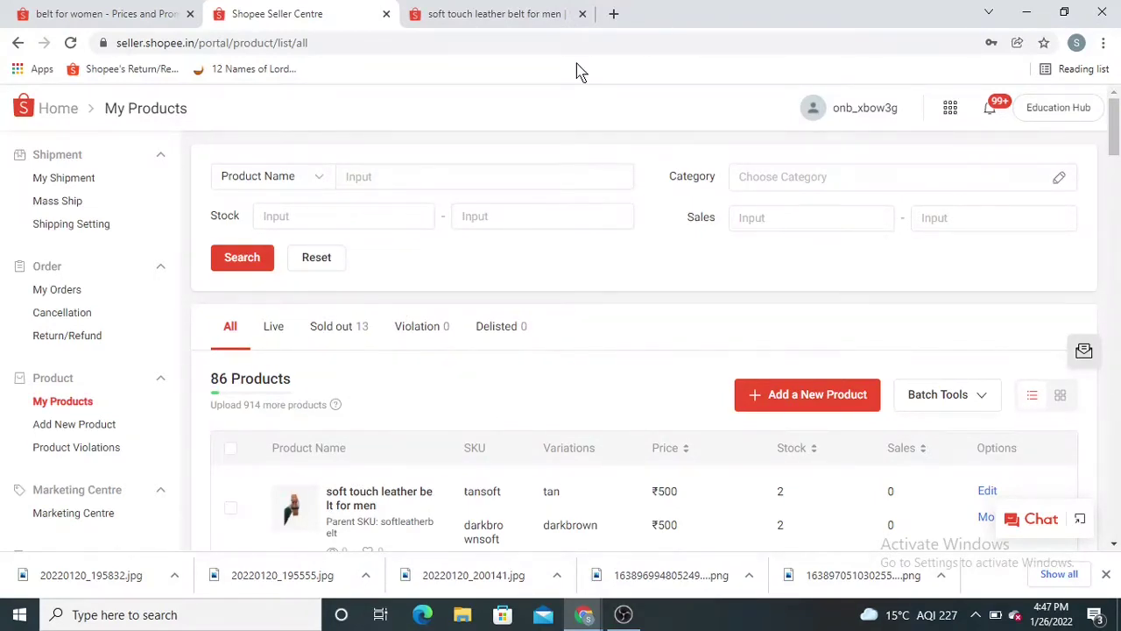
- Check the tan, darkbrown and black colour variations on the soft touch leather belt listing, and close the listing
{"action": "left_click", "coordinate": [557, 14]}
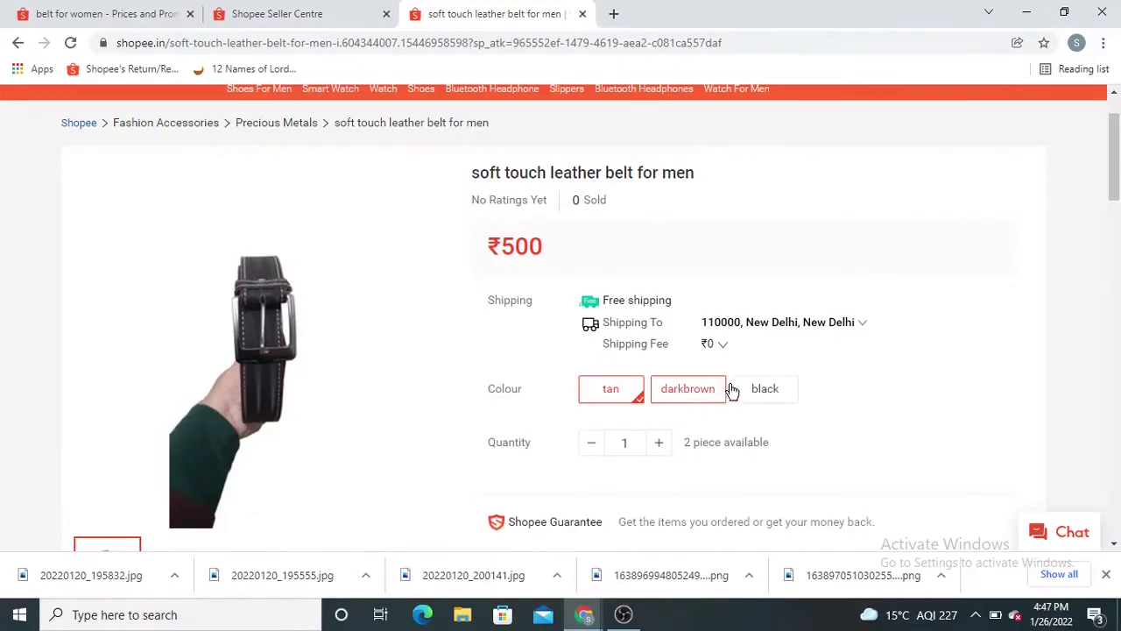
{"action": "scroll", "coordinate": [61, 371], "scroll_direction": "down", "scroll_amount": 1}
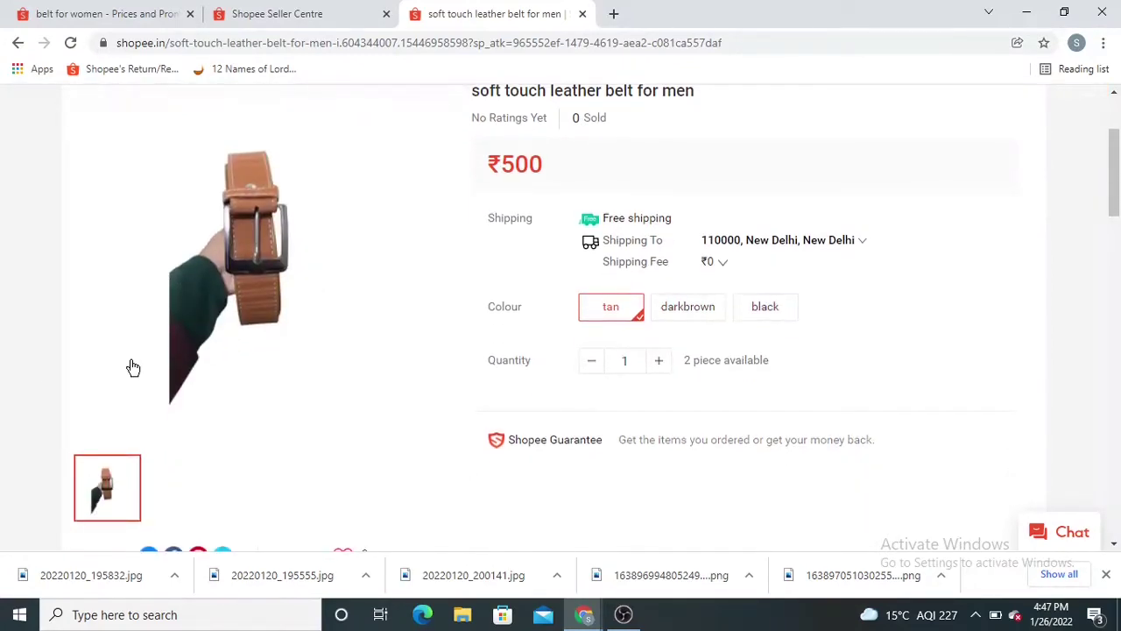
{"action": "left_click", "coordinate": [611, 307]}
{"action": "left_click", "coordinate": [670, 315]}
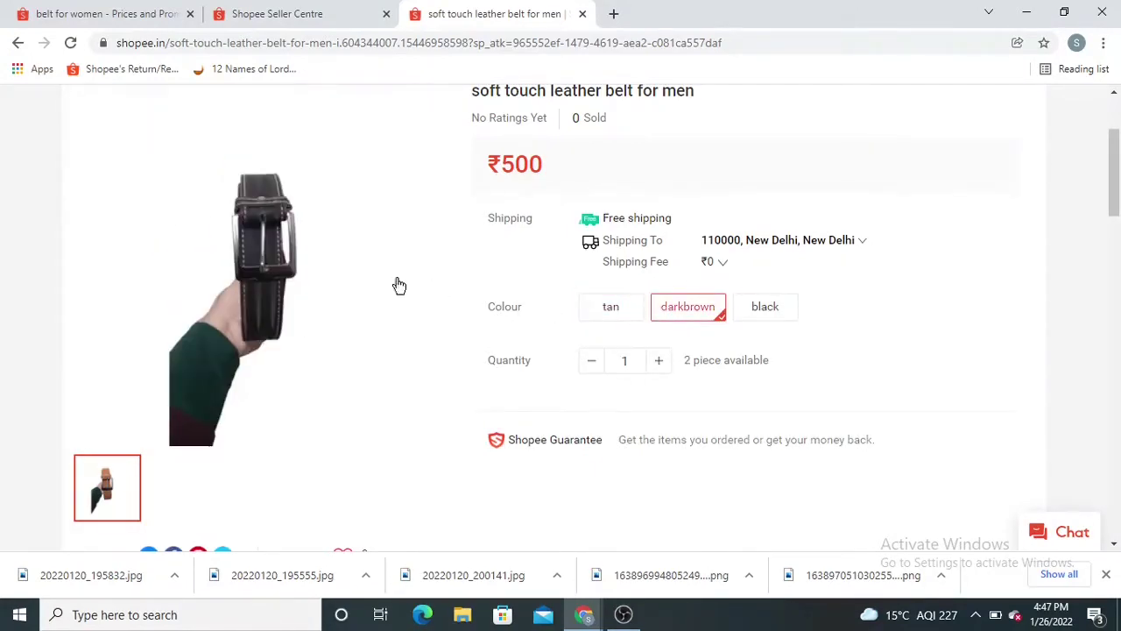
{"action": "left_click", "coordinate": [746, 323]}
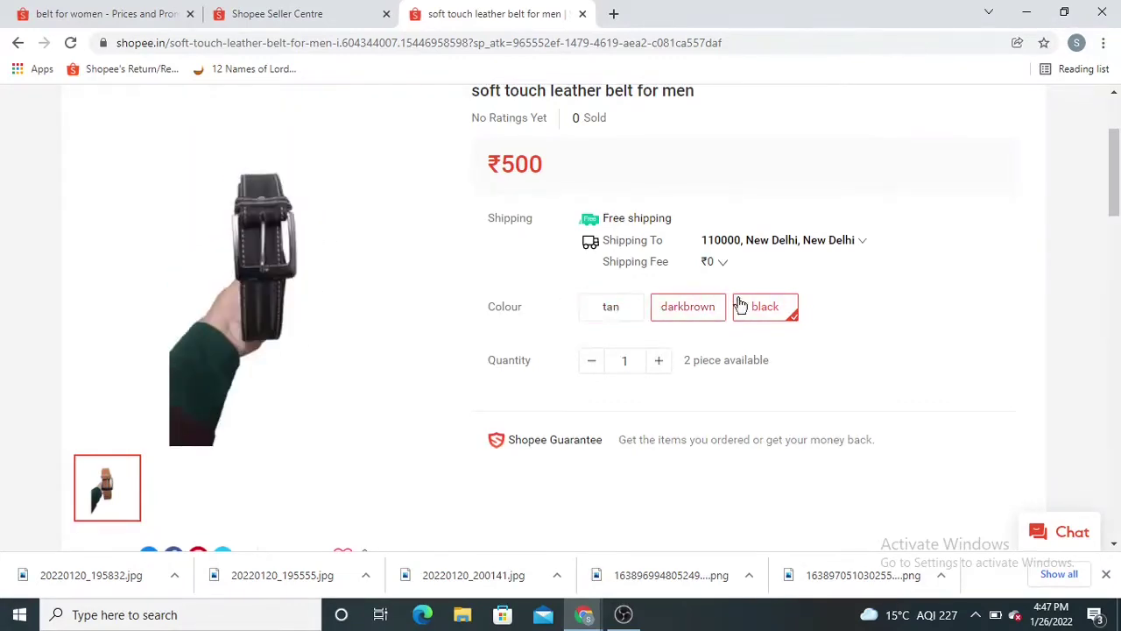
{"action": "scroll", "coordinate": [658, 312], "scroll_direction": "down", "scroll_amount": 4}
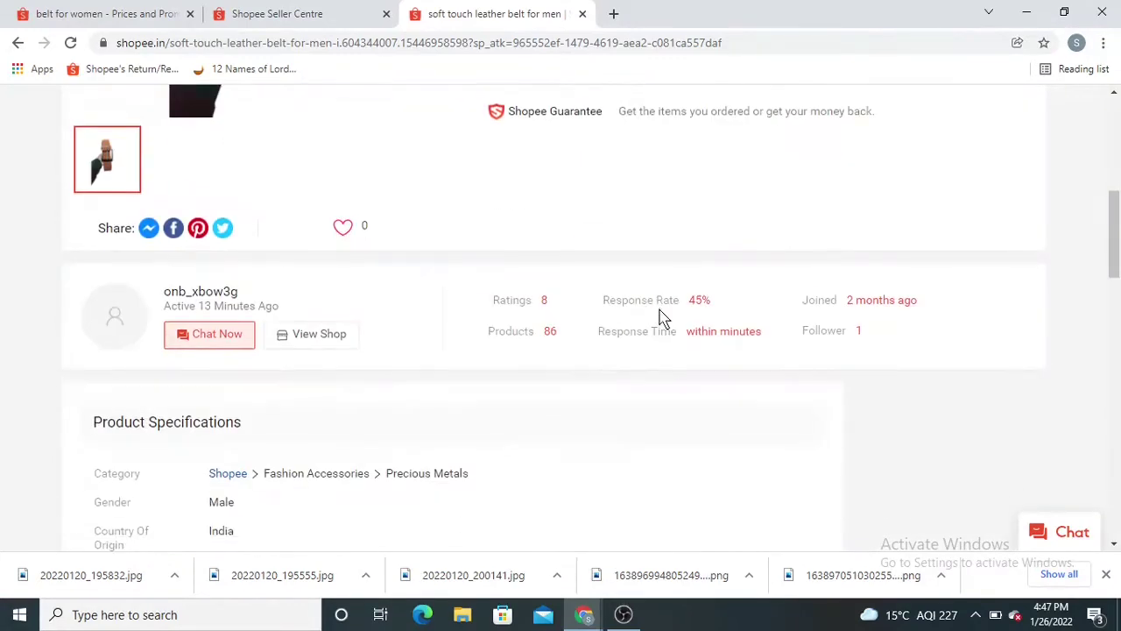
{"action": "scroll", "coordinate": [662, 317], "scroll_direction": "up", "scroll_amount": 5}
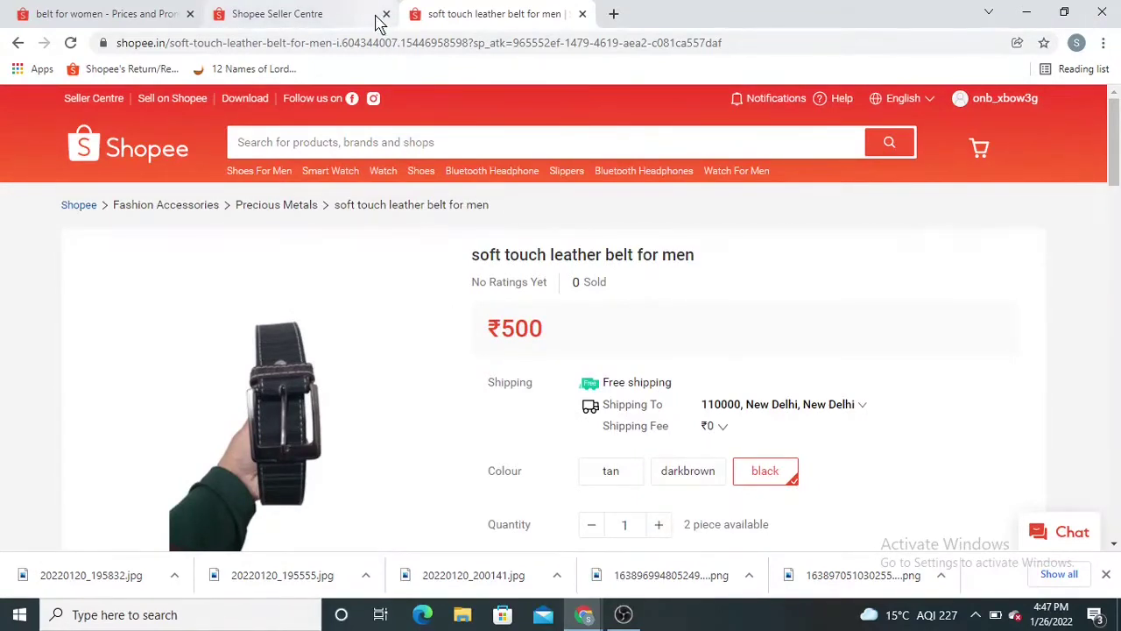
{"action": "left_click", "coordinate": [583, 14]}
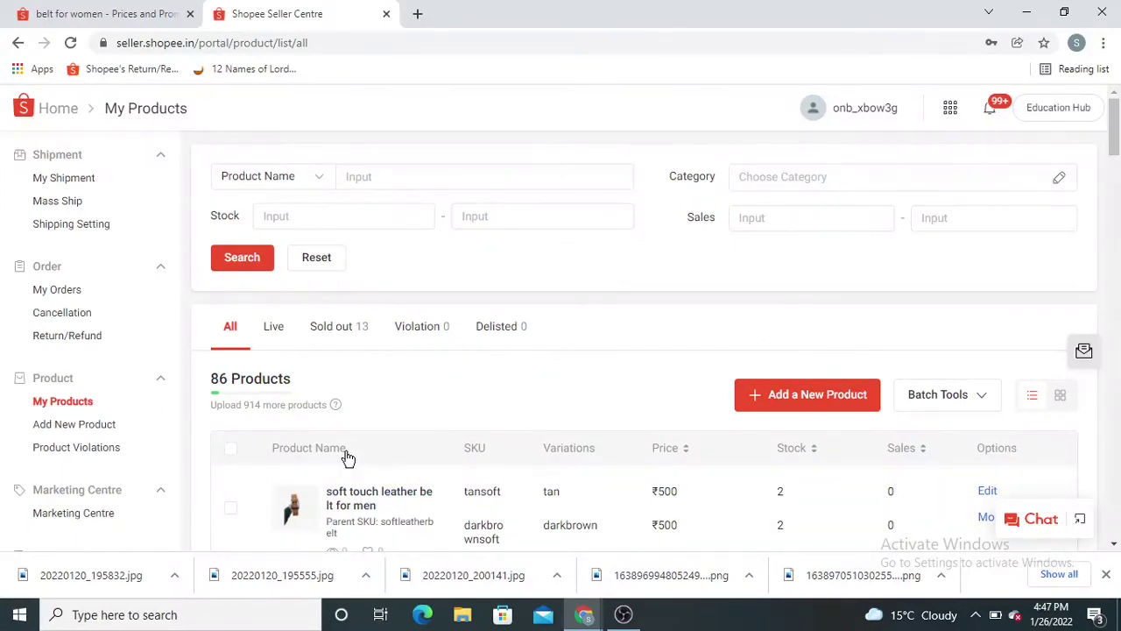
- Start a new product named "leather belt for men" in the category Fashion Accessories > Belts
{"action": "left_click", "coordinate": [769, 401]}
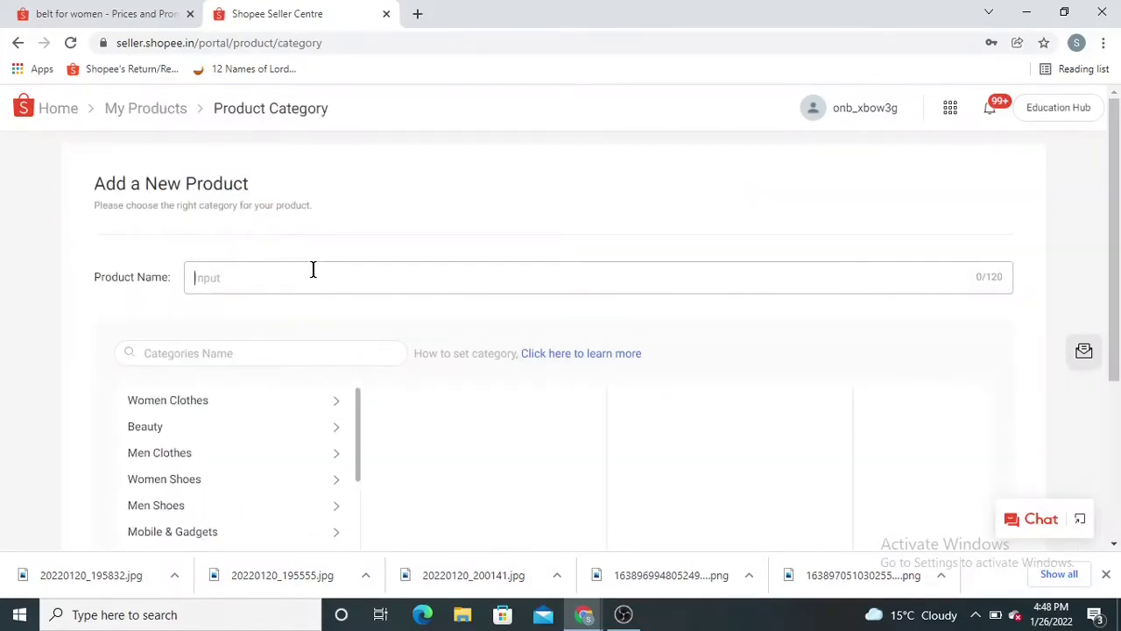
{"action": "type", "text": "lea"}
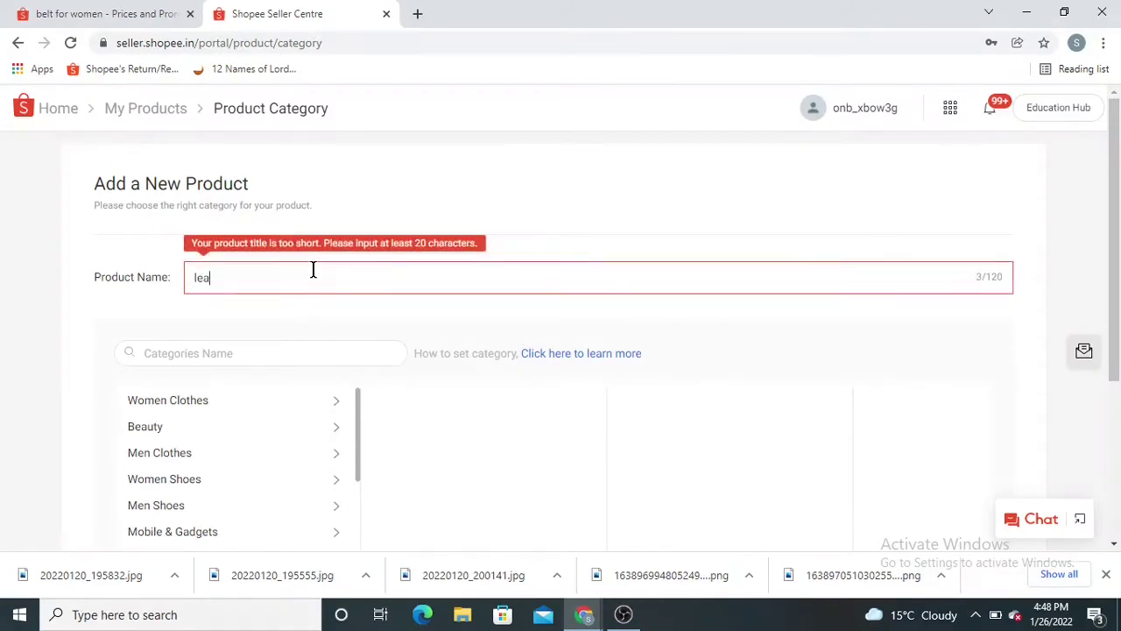
{"action": "type", "text": "ther belt for men"}
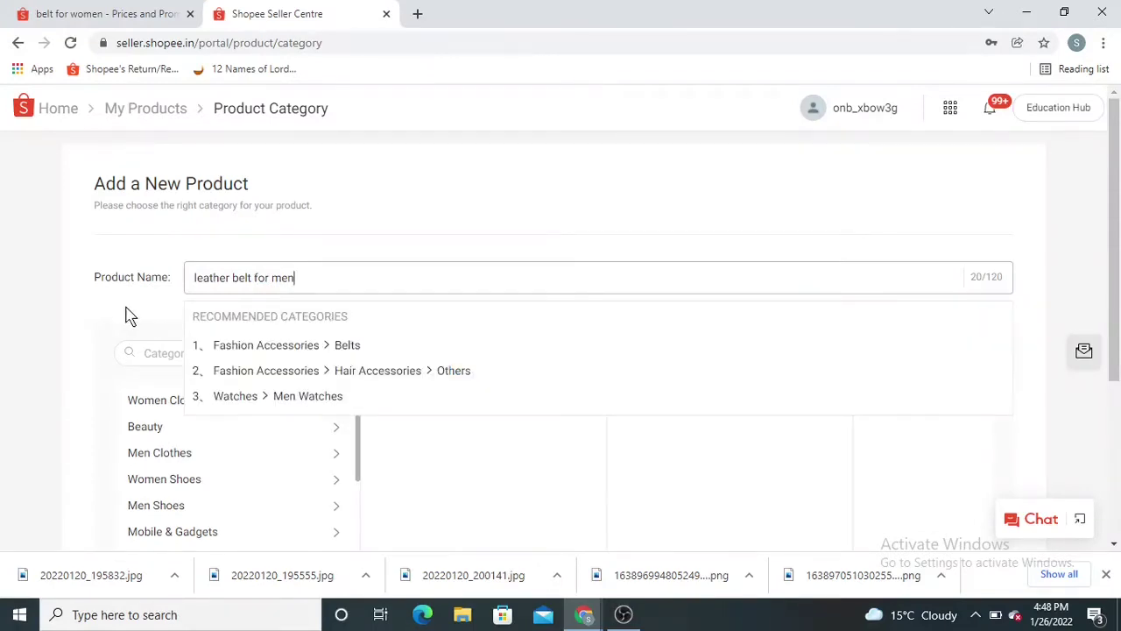
{"action": "left_click", "coordinate": [323, 280]}
{"action": "left_click", "coordinate": [340, 348]}
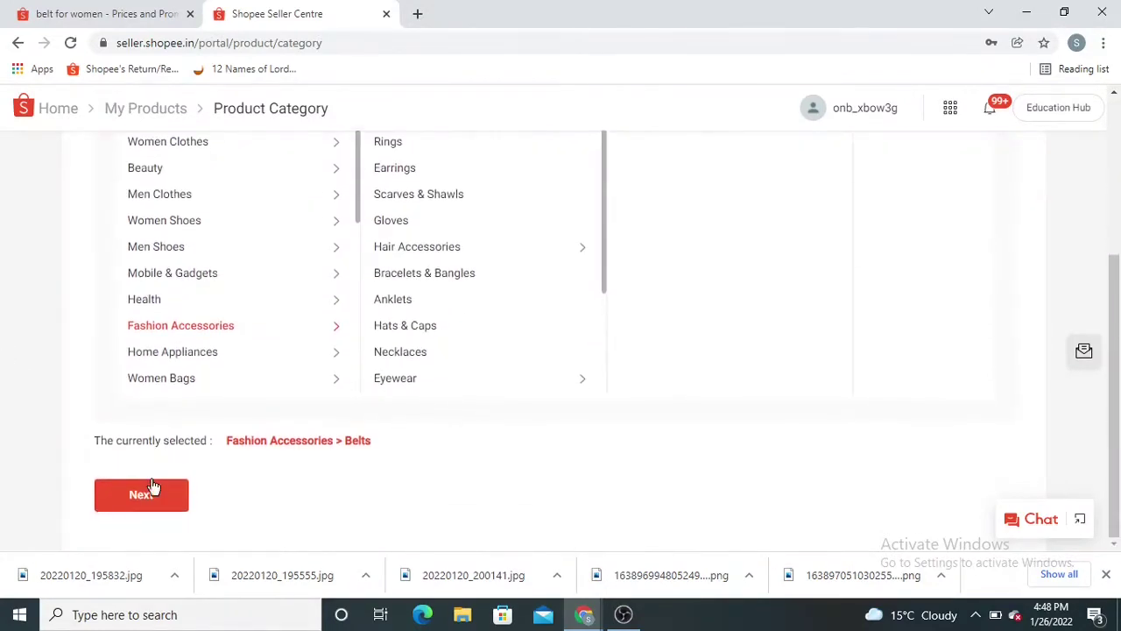
{"action": "left_click", "coordinate": [150, 495]}
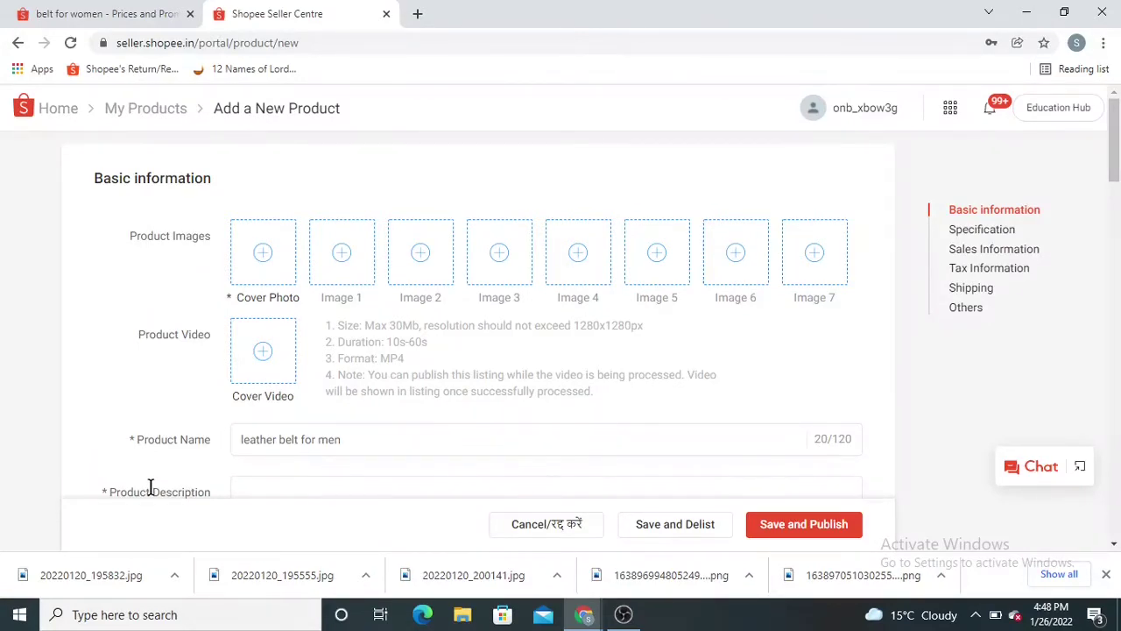
- Look through the product photos in the "belt for women" search results and return to the new product form
{"action": "left_click", "coordinate": [146, 13]}
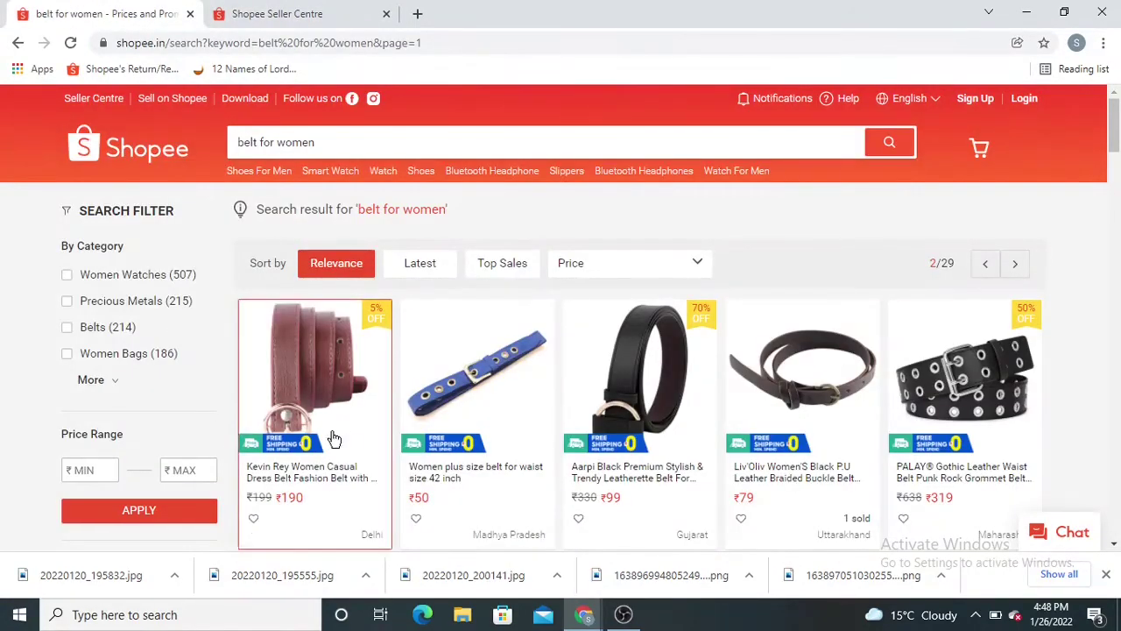
{"action": "scroll", "coordinate": [333, 437], "scroll_direction": "down", "scroll_amount": 6}
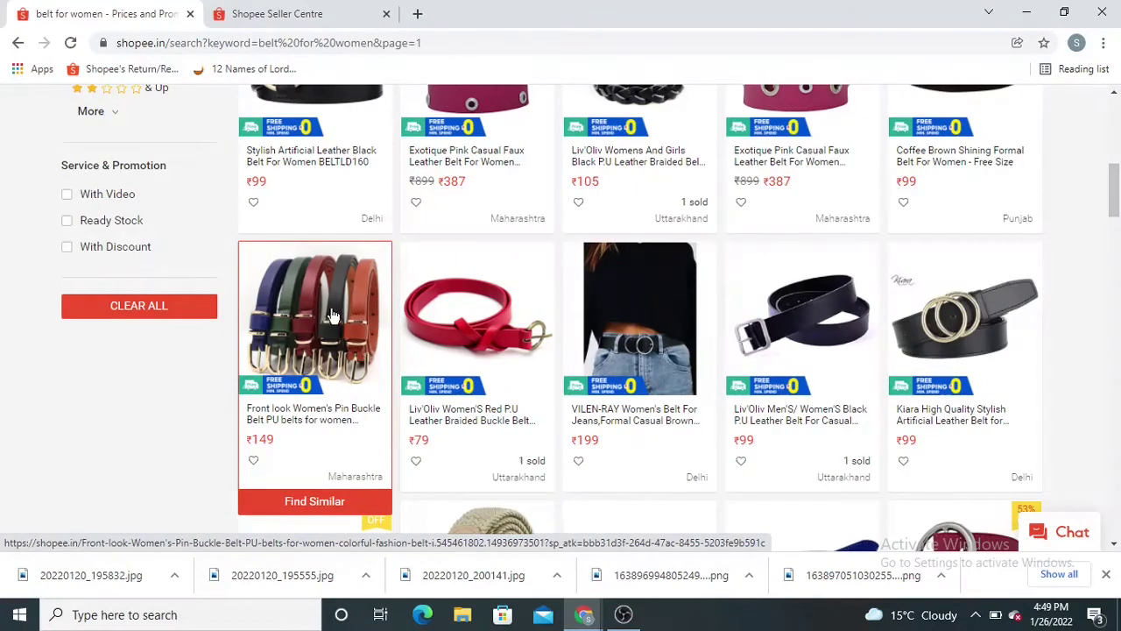
{"action": "left_click", "coordinate": [280, 14]}
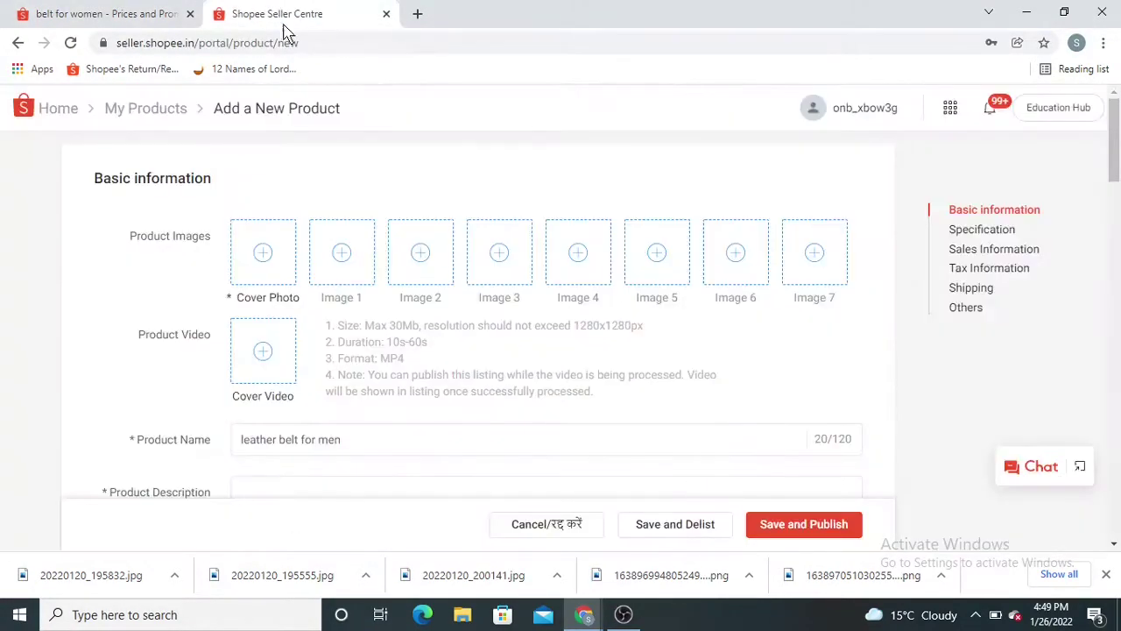
- Upload the image 20220120_195832 from Downloads as the product's cover photo
{"action": "left_click", "coordinate": [261, 249]}
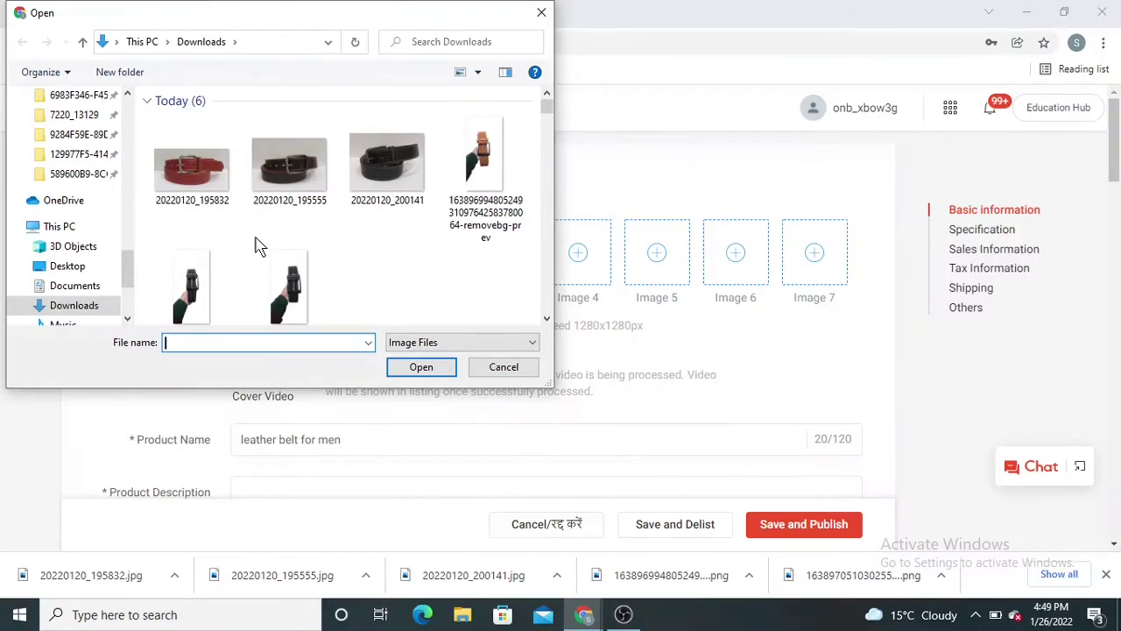
{"action": "left_click", "coordinate": [180, 164]}
{"action": "left_click", "coordinate": [421, 366]}
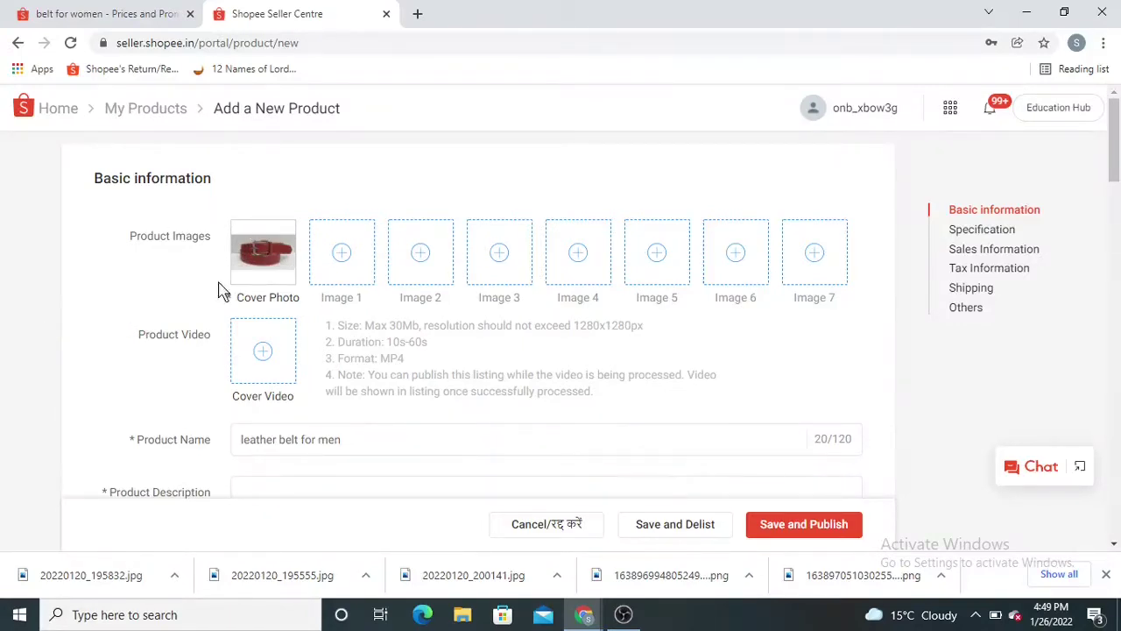
- Enter the product description "leather belt for men" with "idea for casual and formal use" on a second line
{"action": "scroll", "coordinate": [119, 321], "scroll_direction": "down", "scroll_amount": 1}
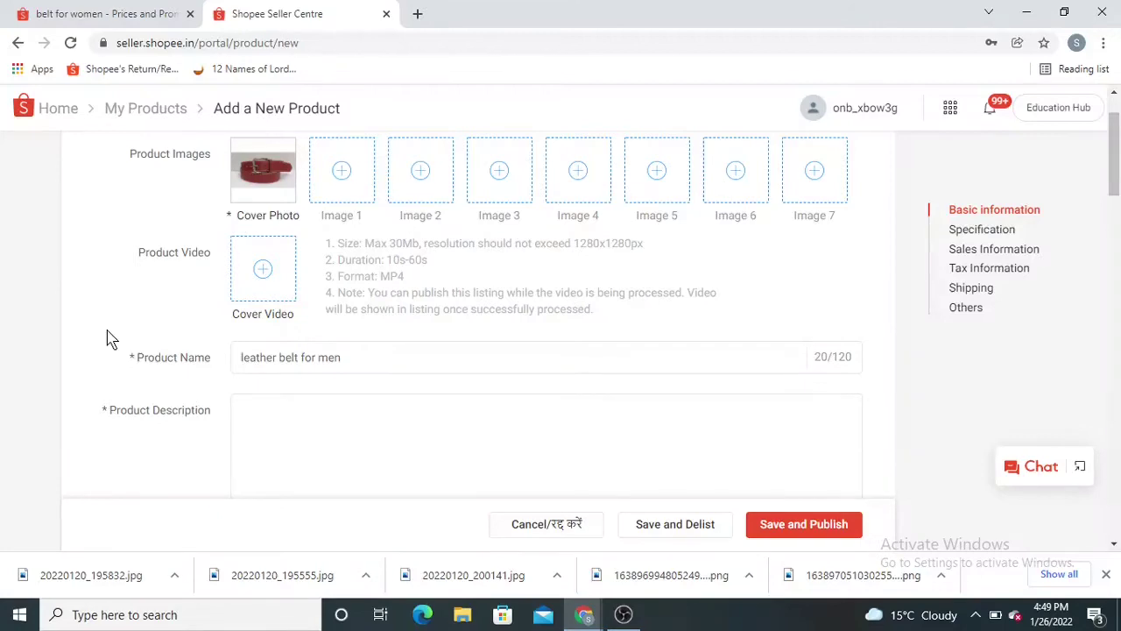
{"action": "scroll", "coordinate": [111, 339], "scroll_direction": "down", "scroll_amount": 1}
{"action": "left_click", "coordinate": [304, 329]}
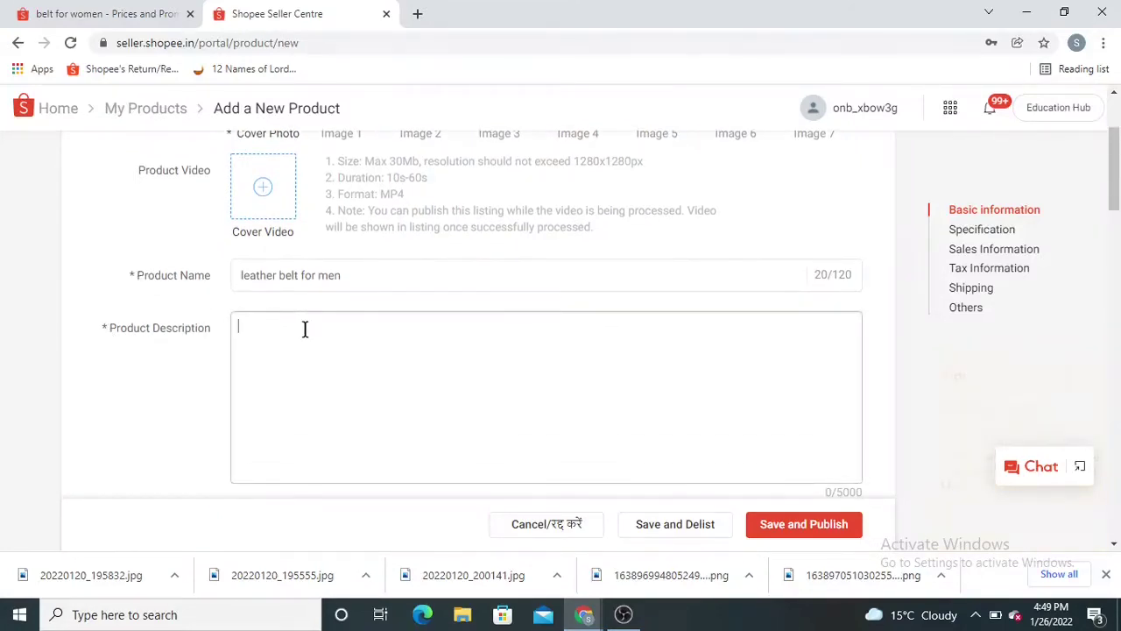
{"action": "type", "text": "leat"}
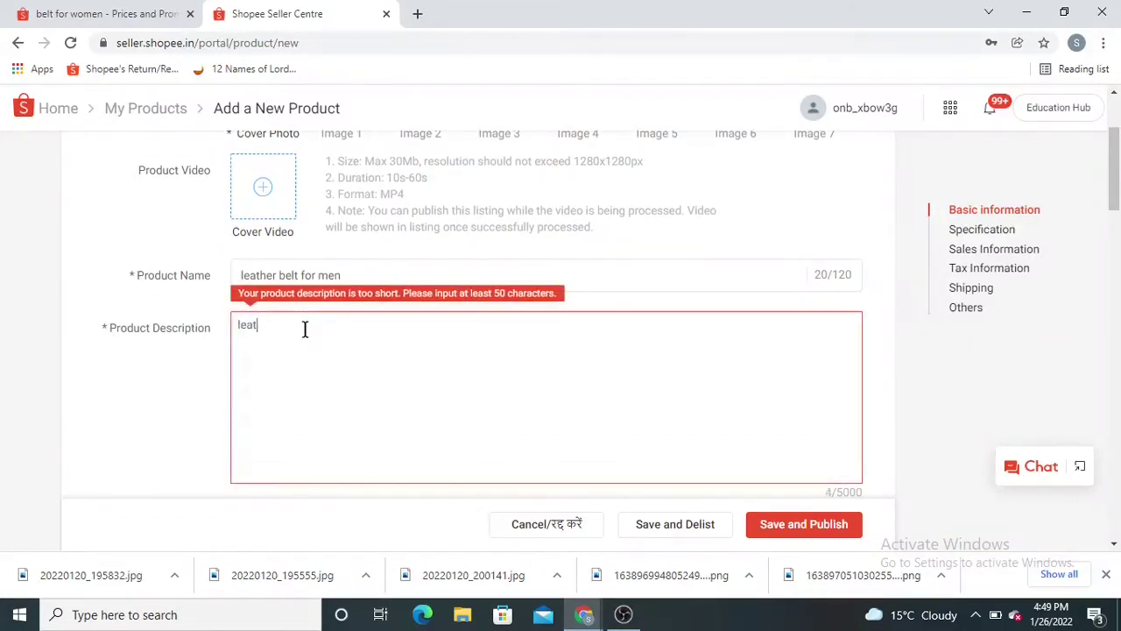
{"action": "type", "text": "her belt for men"}
{"action": "key", "text": "Return"}
{"action": "type", "text": "idea for casual and formal use"}
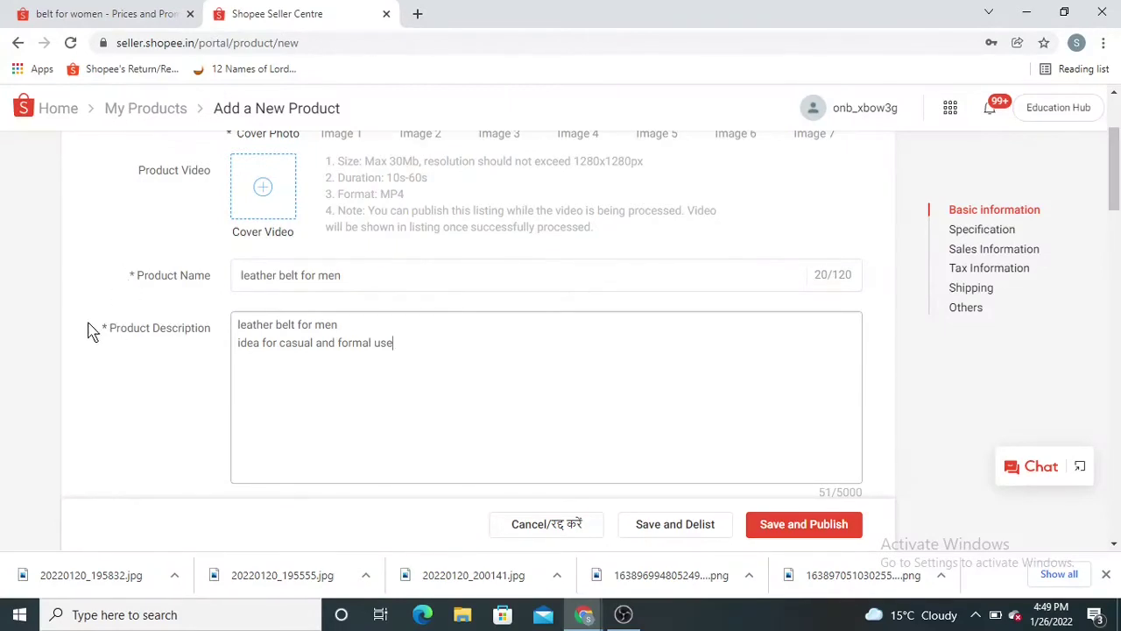
- Set the product's brand to NoBrand and its country of origin to India
{"action": "scroll", "coordinate": [92, 328], "scroll_direction": "down", "scroll_amount": 2}
{"action": "scroll", "coordinate": [92, 331], "scroll_direction": "down", "scroll_amount": 3}
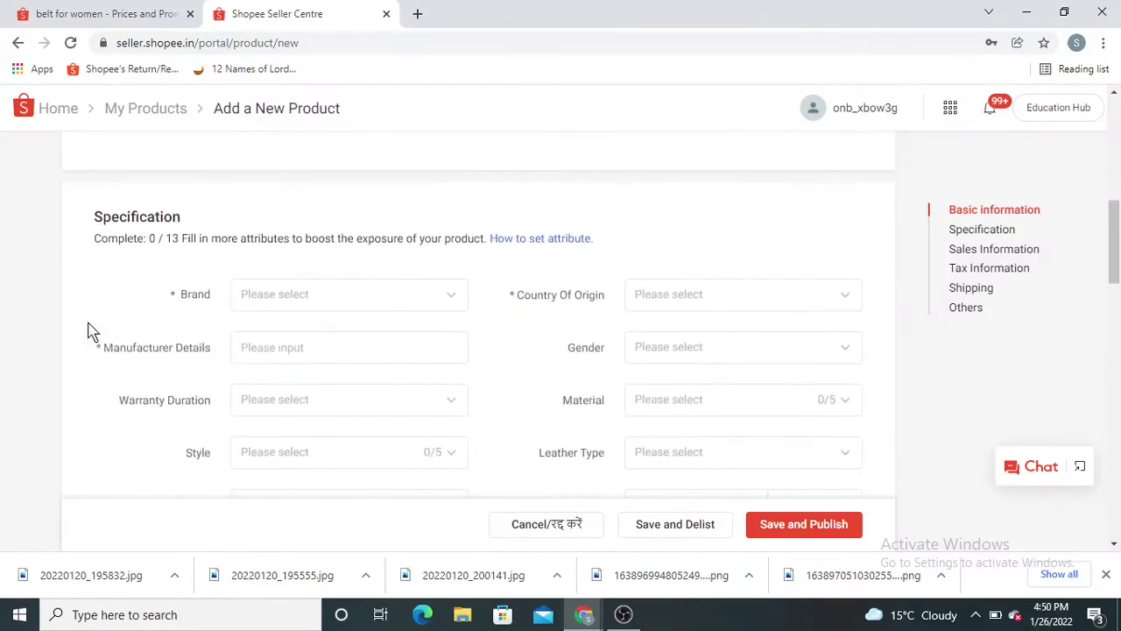
{"action": "left_click", "coordinate": [347, 302]}
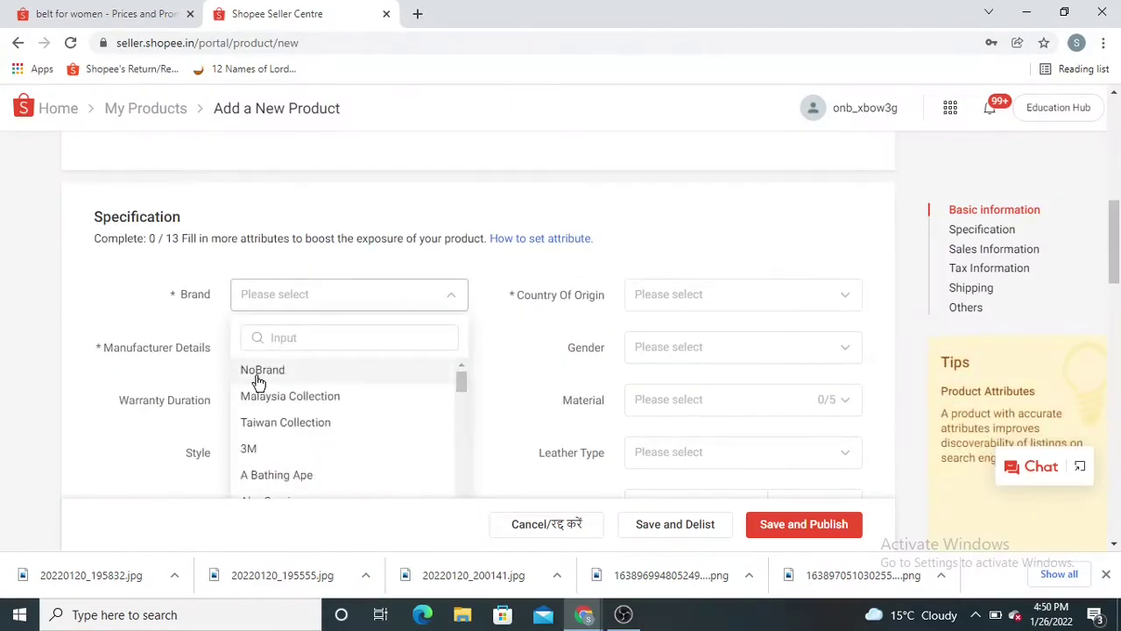
{"action": "left_click", "coordinate": [255, 371]}
{"action": "left_click", "coordinate": [631, 296]}
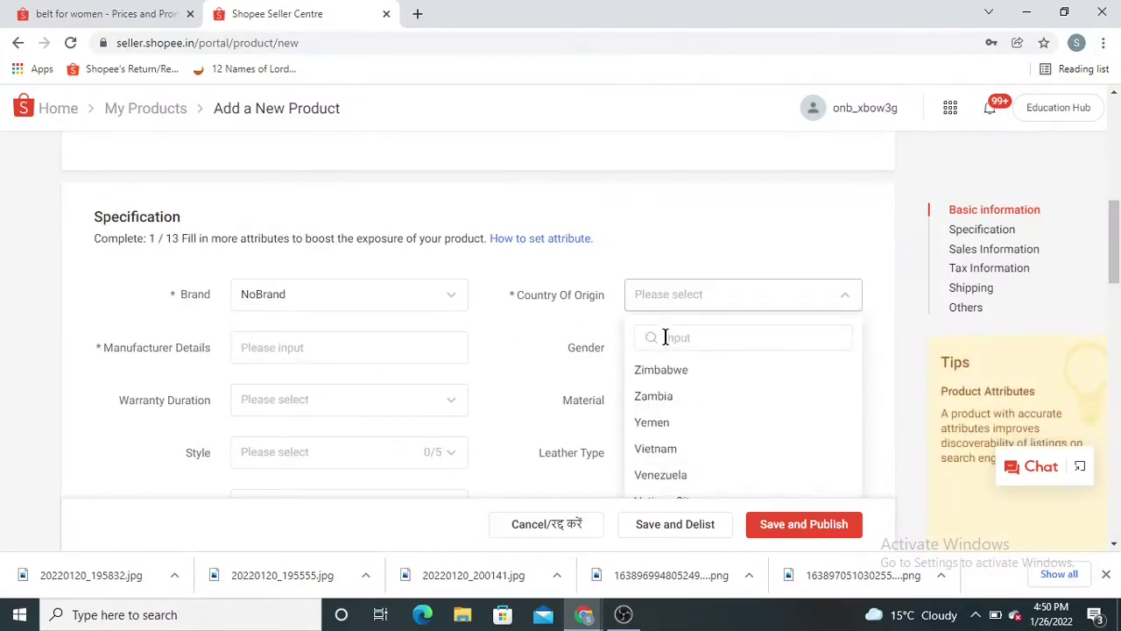
{"action": "left_click", "coordinate": [666, 341]}
{"action": "type", "text": "india"}
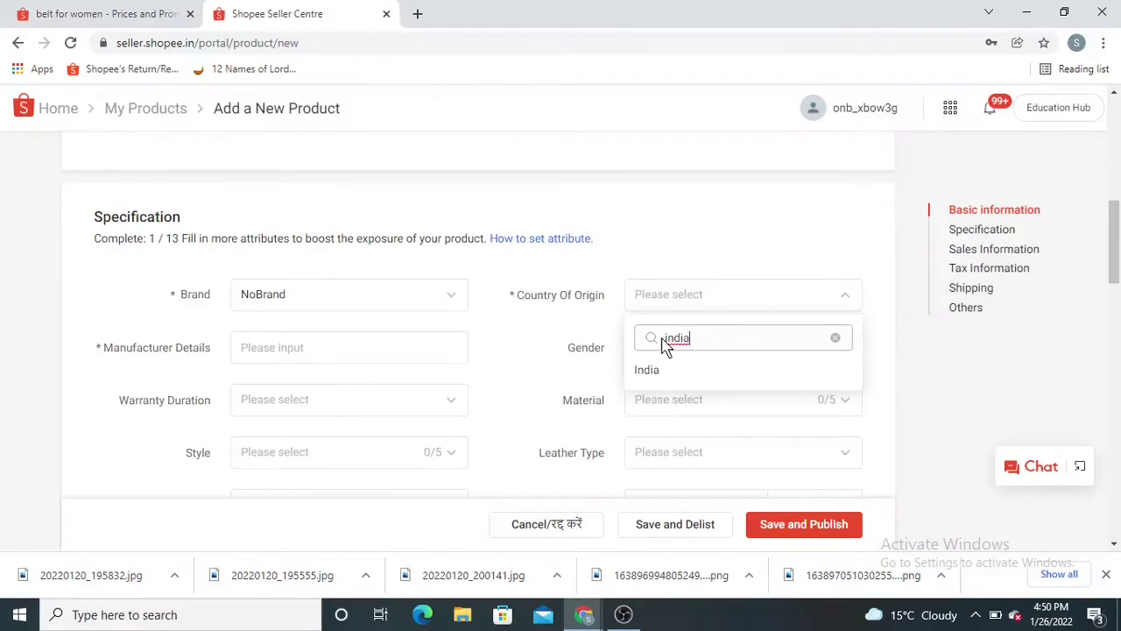
{"action": "left_click", "coordinate": [673, 372]}
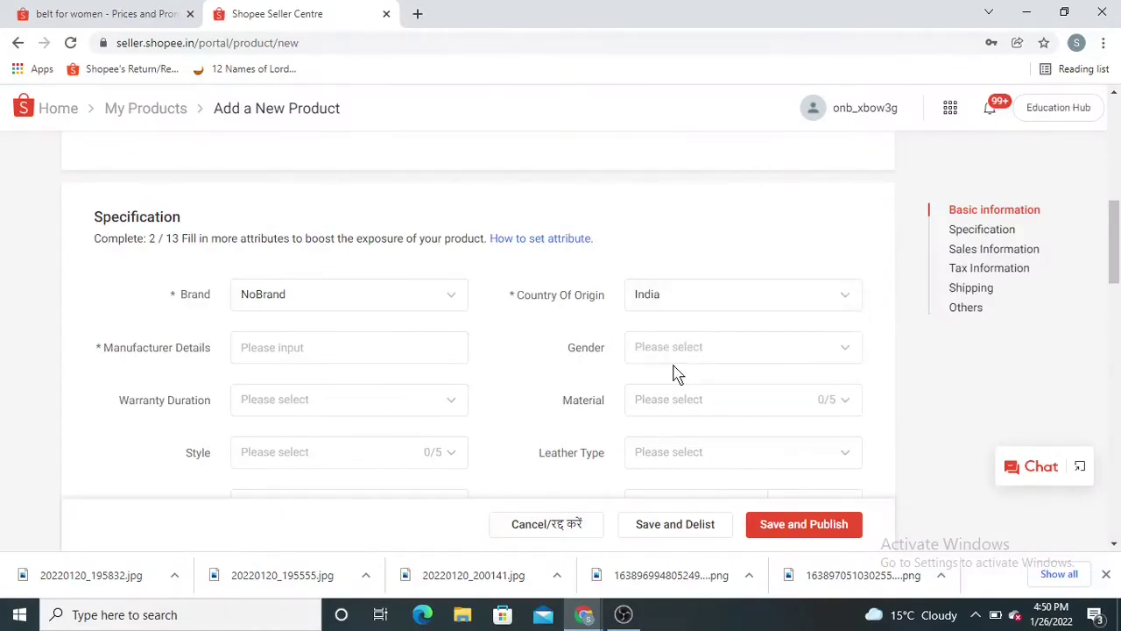
- Enter "paarkgenesis" as the manufacturer details and set the gender to Male
{"action": "left_click", "coordinate": [282, 347]}
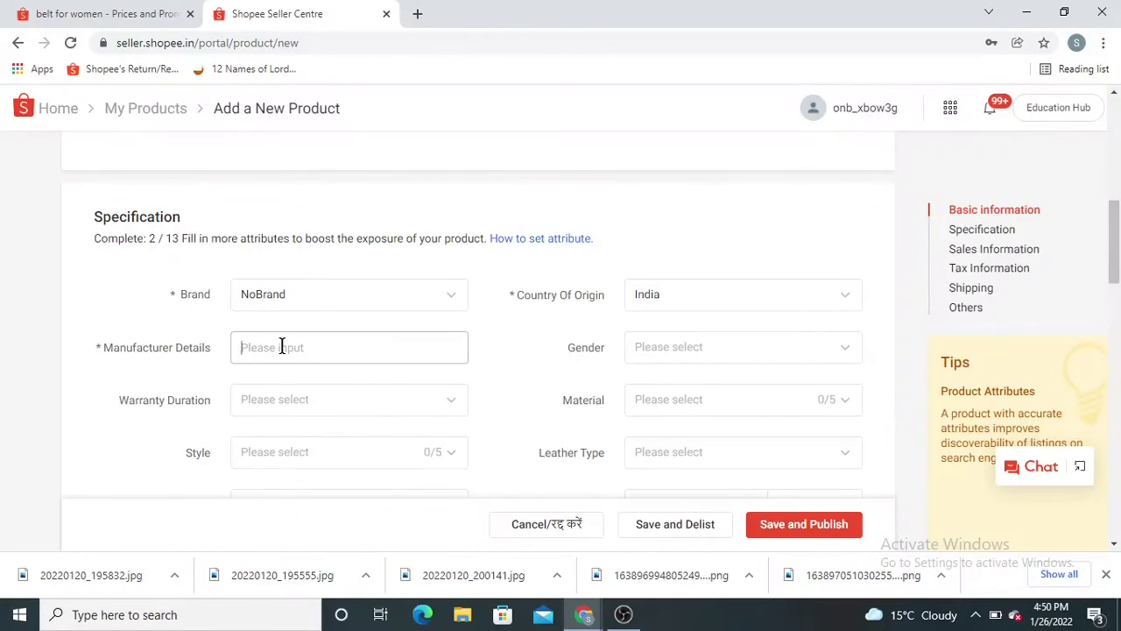
{"action": "type", "text": "paarkgenesis"}
{"action": "left_click", "coordinate": [671, 349]}
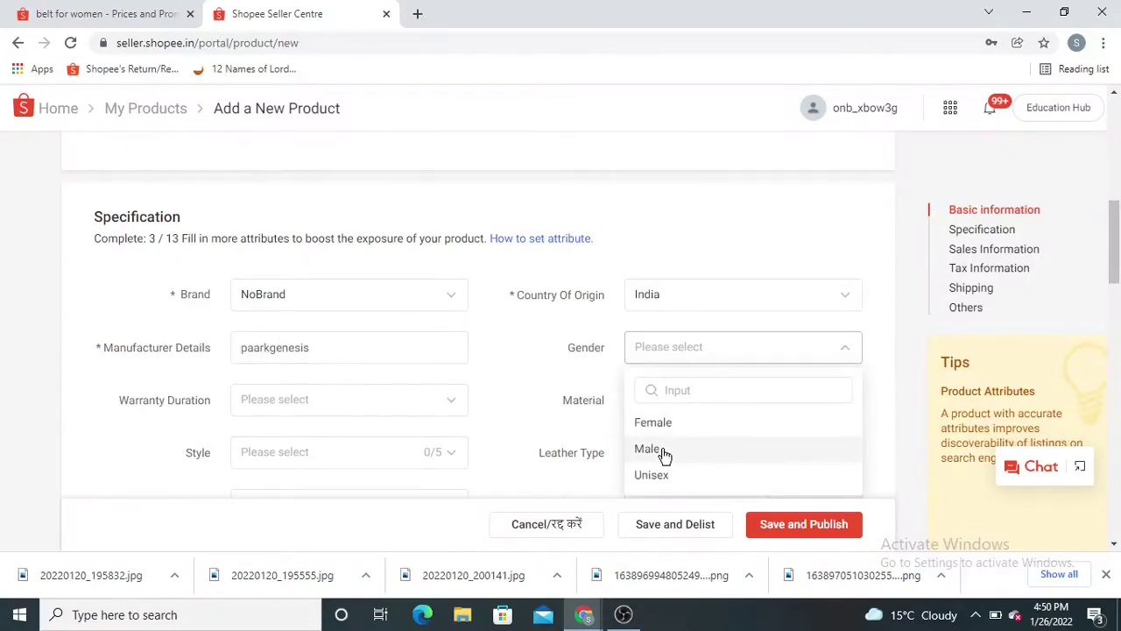
{"action": "left_click", "coordinate": [664, 451]}
- Set the material specification to Leather
{"action": "scroll", "coordinate": [105, 358], "scroll_direction": "down", "scroll_amount": 1}
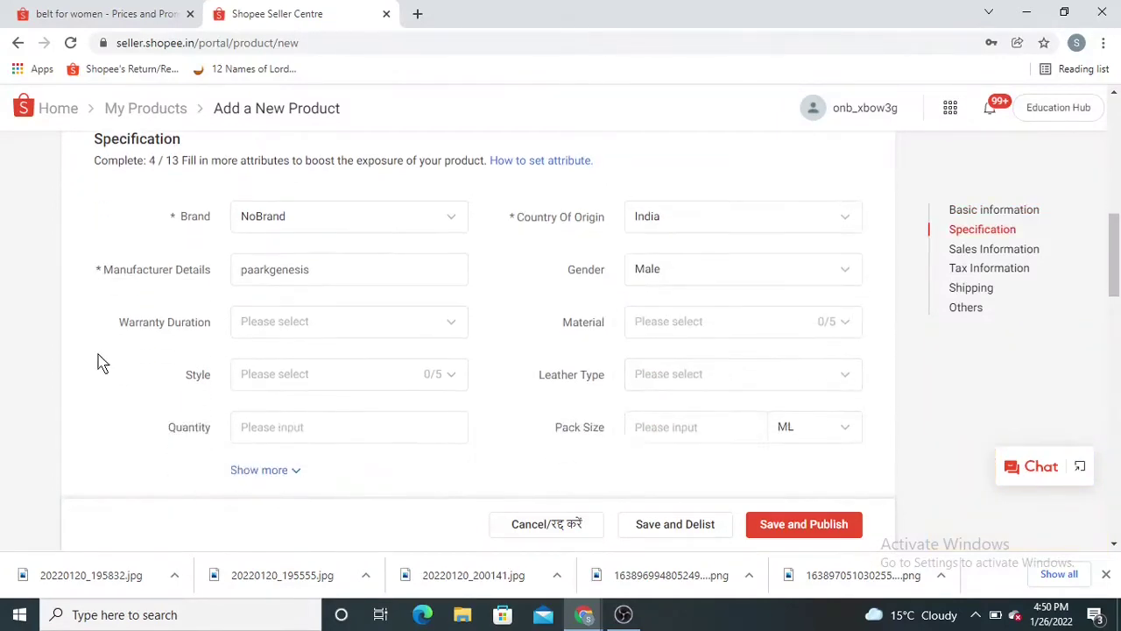
{"action": "left_click", "coordinate": [708, 322]}
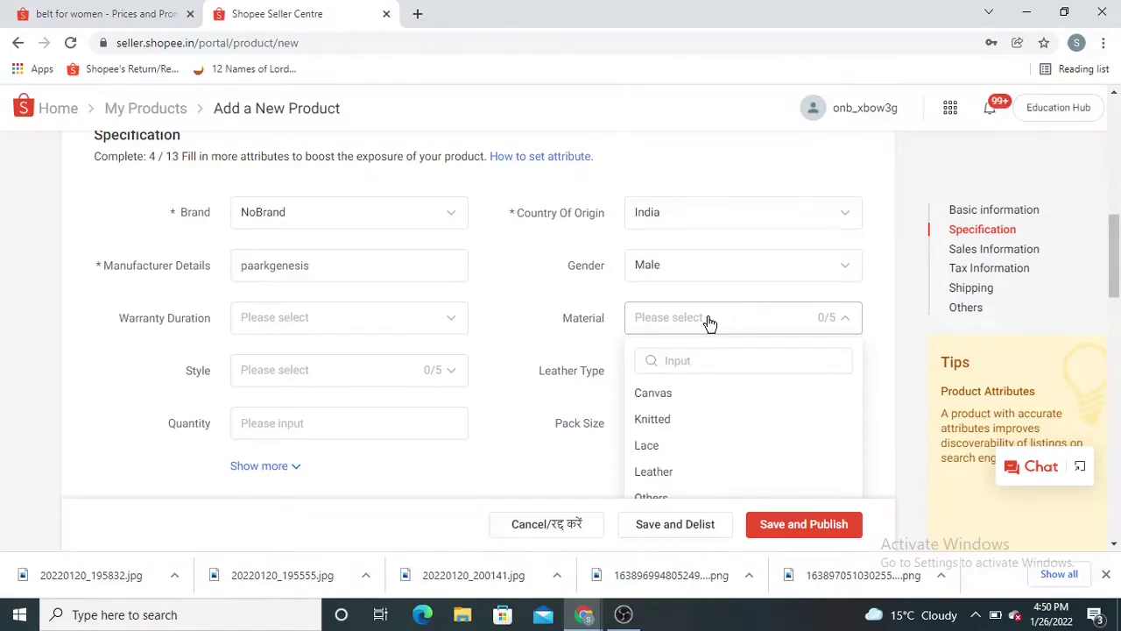
{"action": "left_click", "coordinate": [648, 473]}
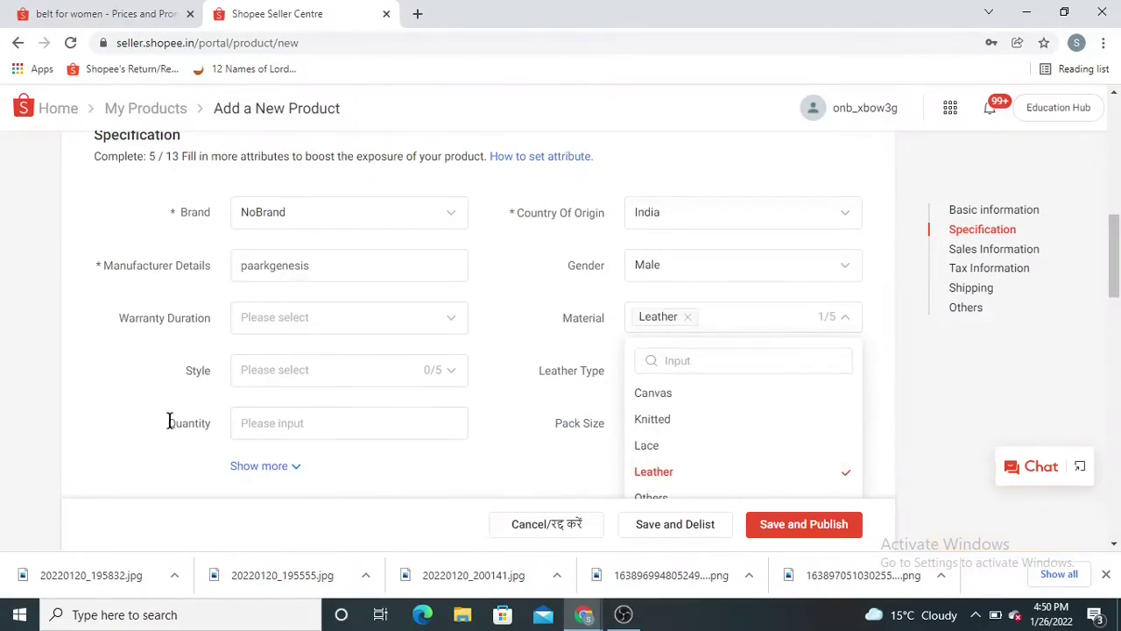
{"action": "left_click", "coordinate": [658, 474]}
{"action": "left_click", "coordinate": [637, 471]}
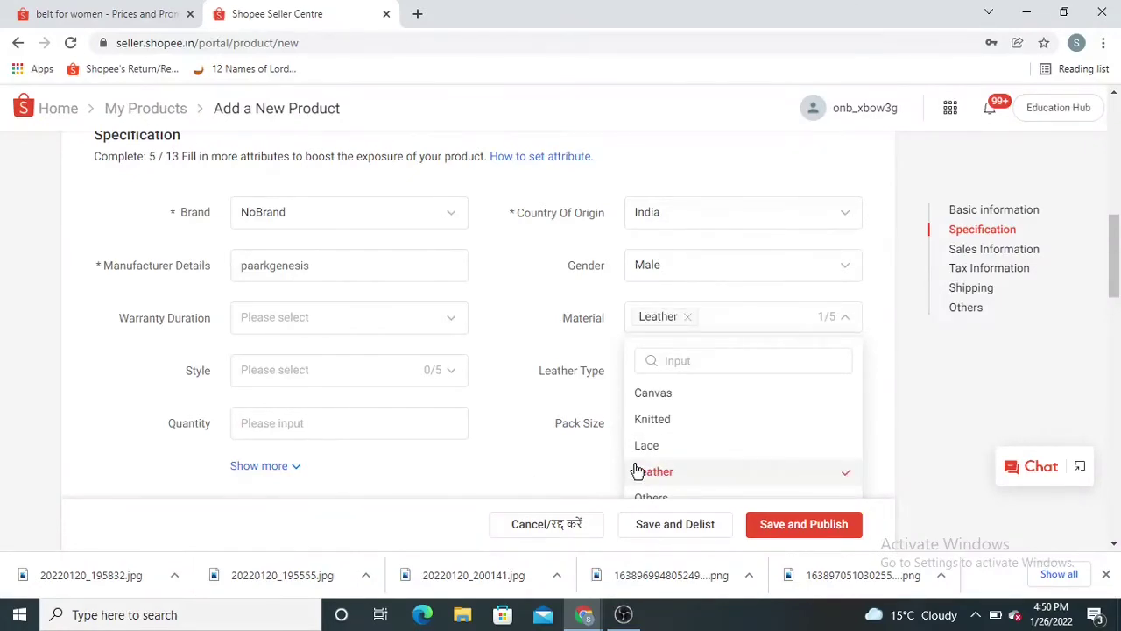
{"action": "left_click", "coordinate": [510, 455]}
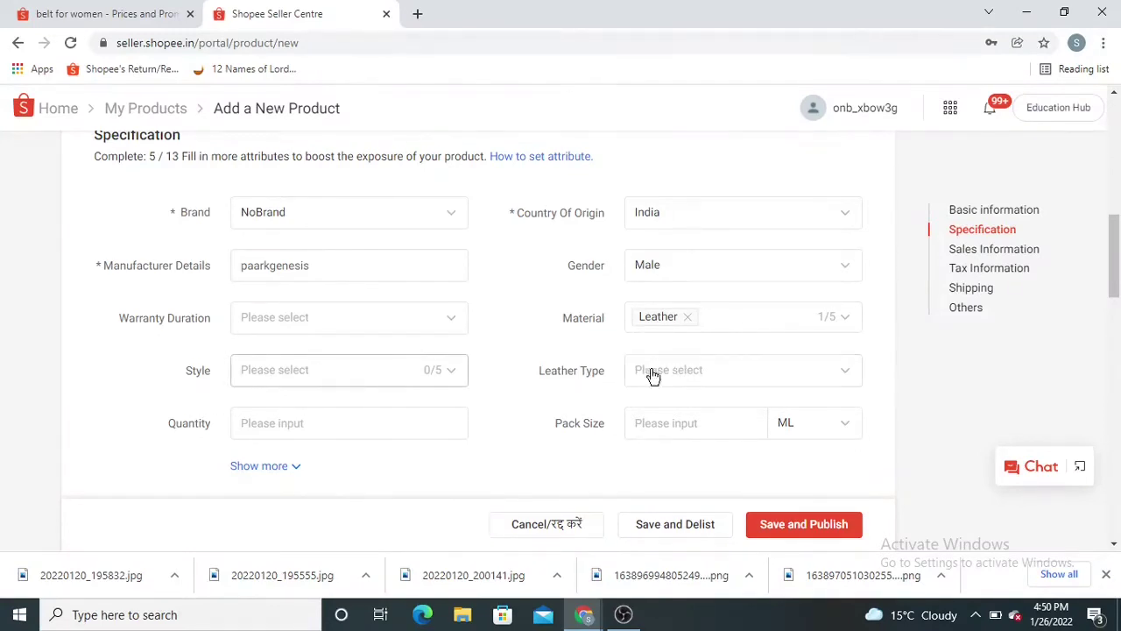
- Enable product variations in the sales information and name the first variation "colour"
{"action": "scroll", "coordinate": [320, 399], "scroll_direction": "down", "scroll_amount": 3}
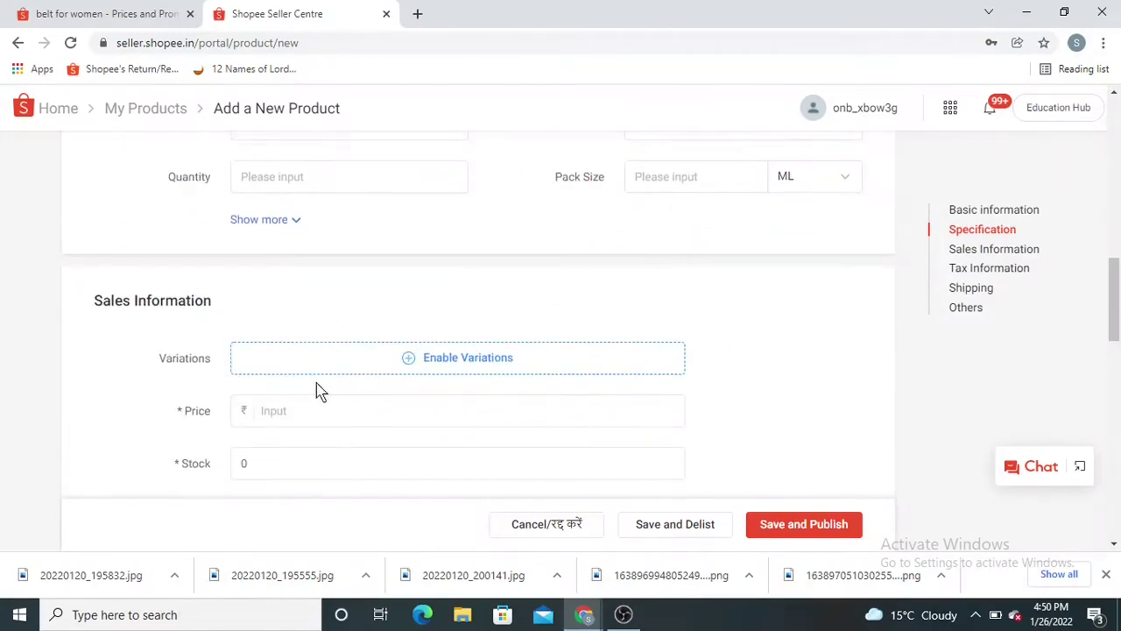
{"action": "scroll", "coordinate": [320, 391], "scroll_direction": "down", "scroll_amount": 1}
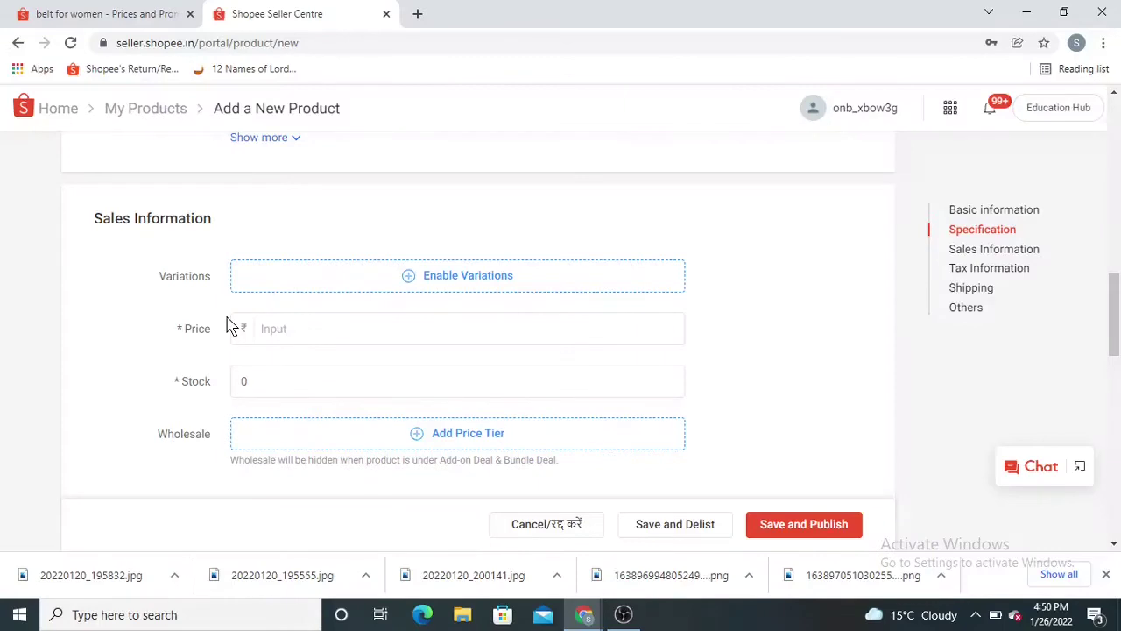
{"action": "left_click", "coordinate": [421, 278]}
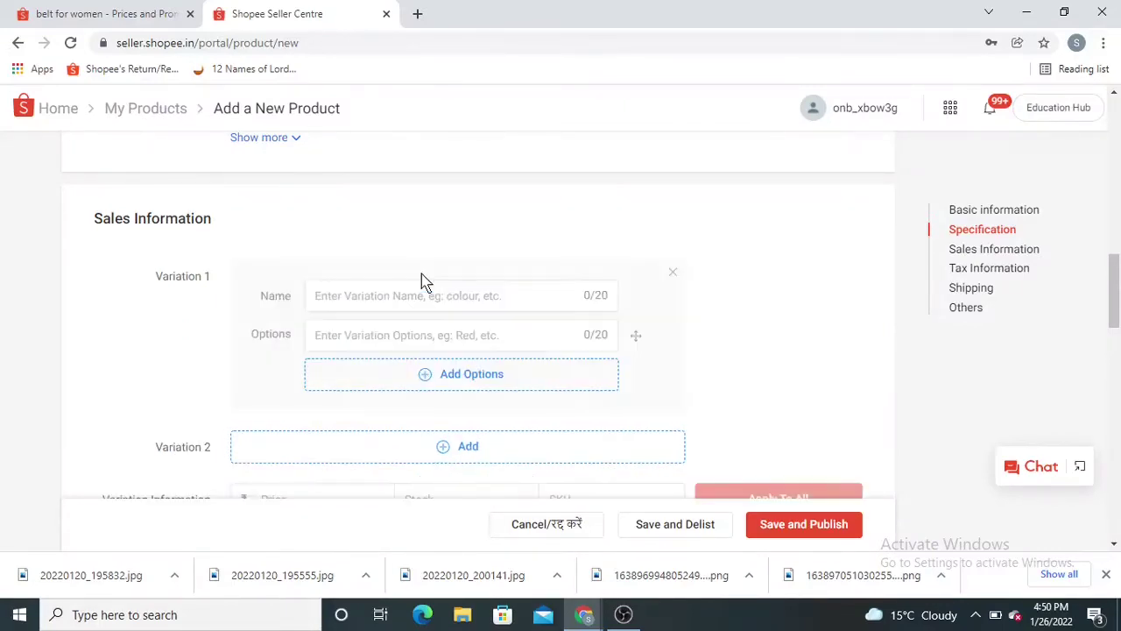
{"action": "left_click", "coordinate": [390, 296]}
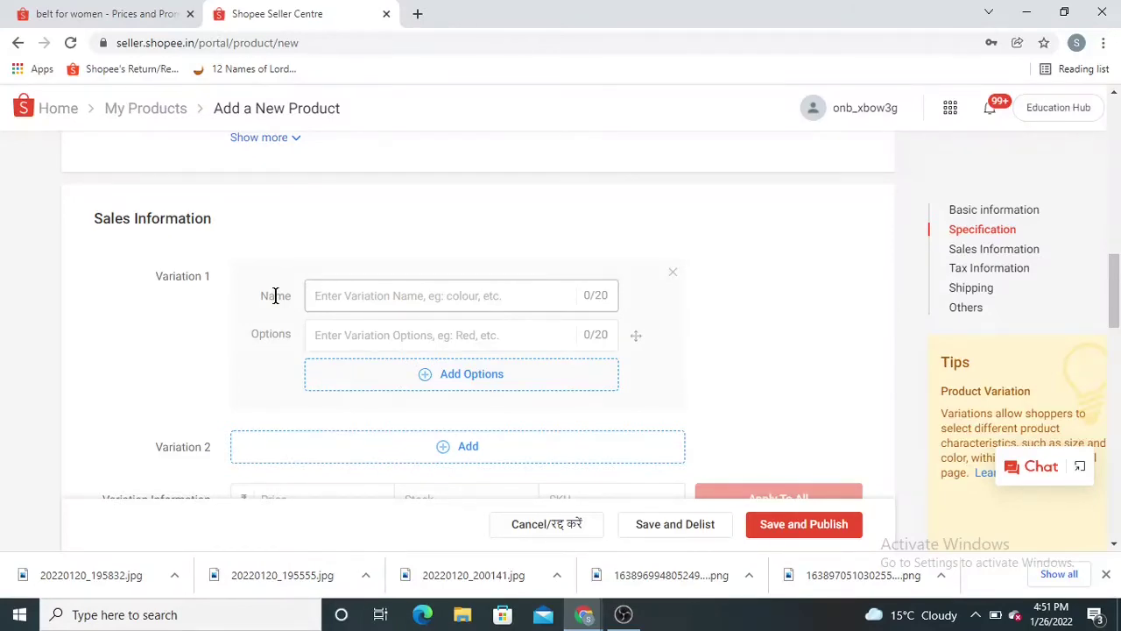
{"action": "type", "text": "colur"}
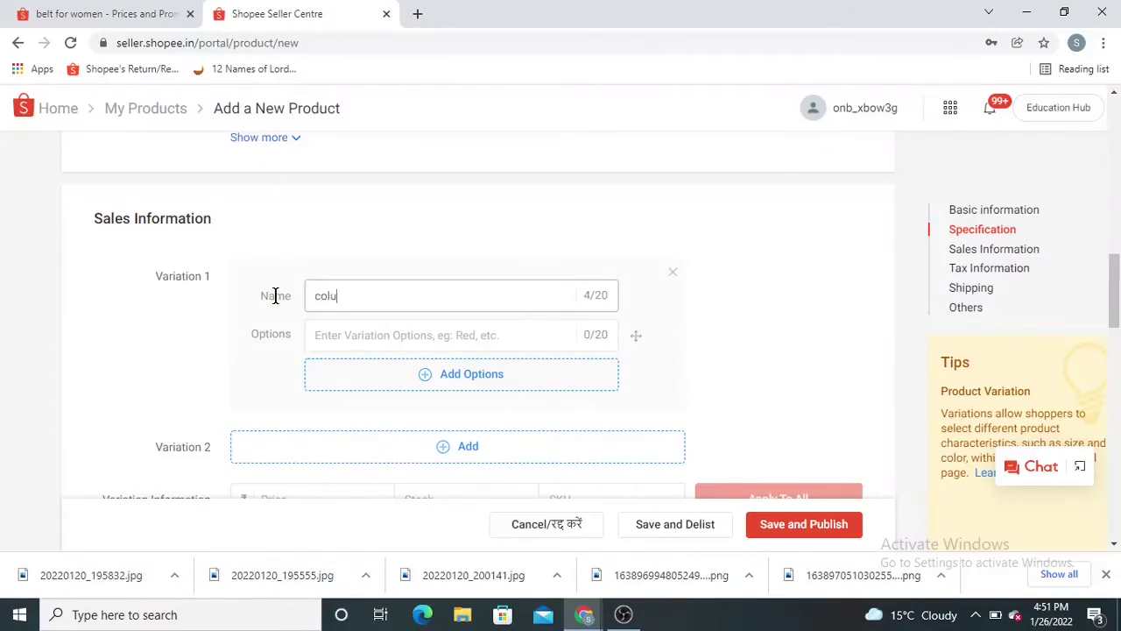
{"action": "key", "text": "BackSpace"}
{"action": "key", "text": "BackSpace"}
{"action": "type", "text": "our"}
- Give the colour variation three options: tan, black and brown
{"action": "left_click", "coordinate": [319, 331]}
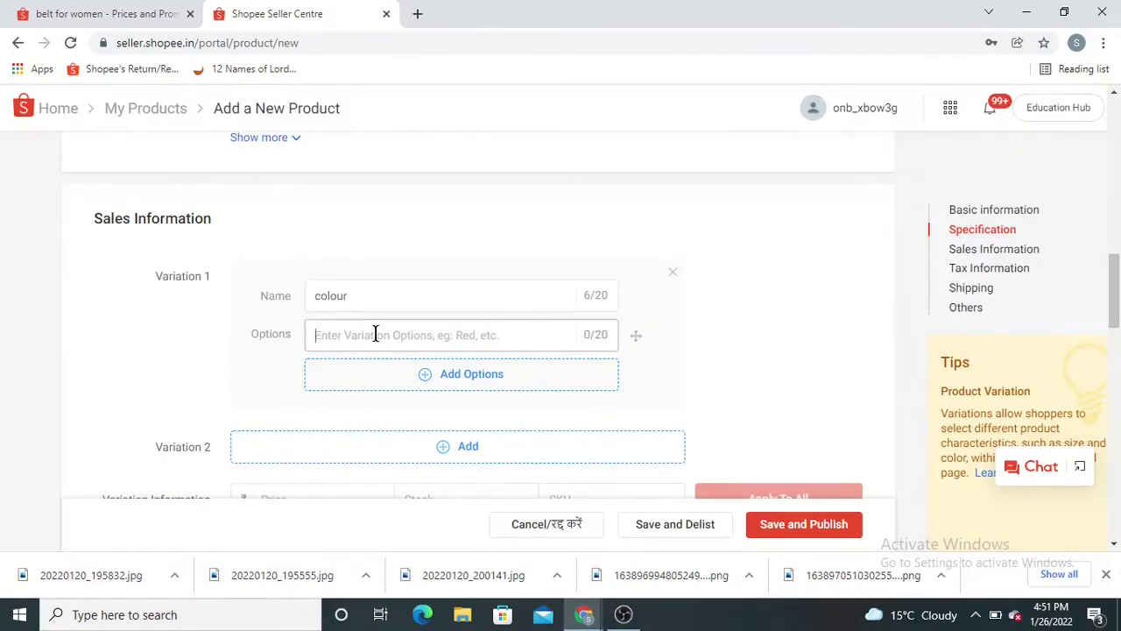
{"action": "left_click", "coordinate": [448, 383]}
{"action": "left_click", "coordinate": [433, 426]}
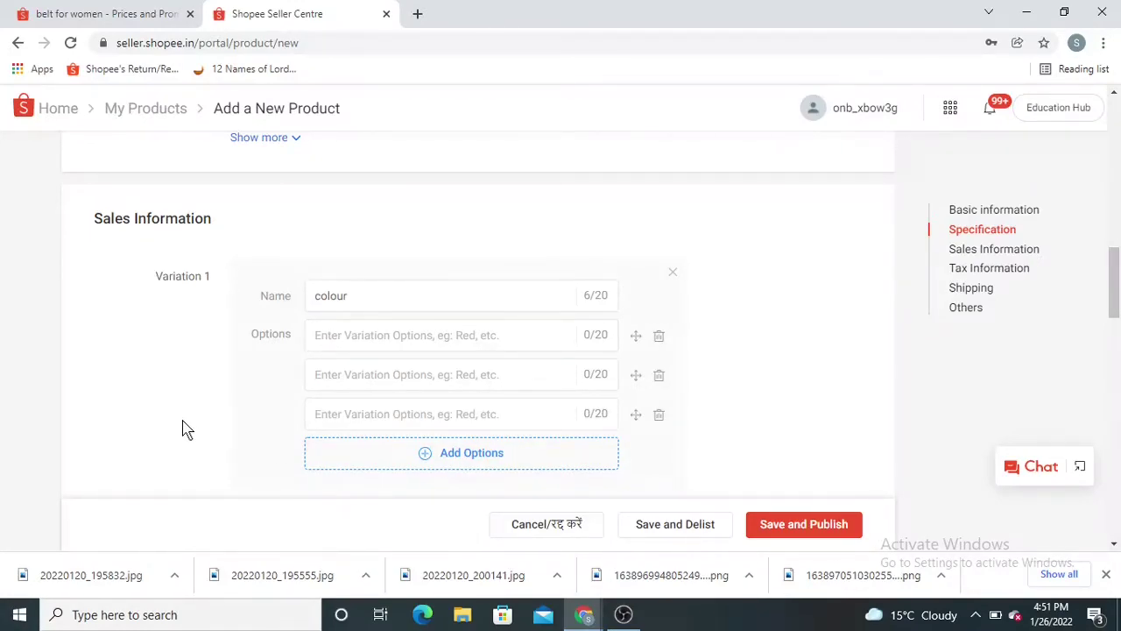
{"action": "left_click", "coordinate": [352, 334]}
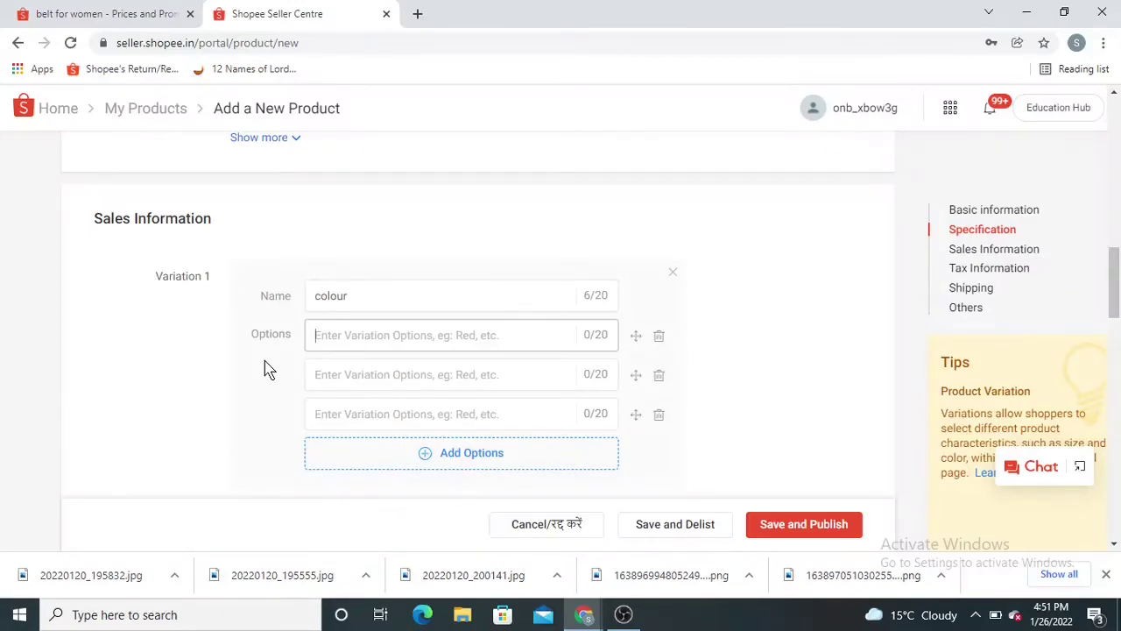
{"action": "type", "text": "tan"}
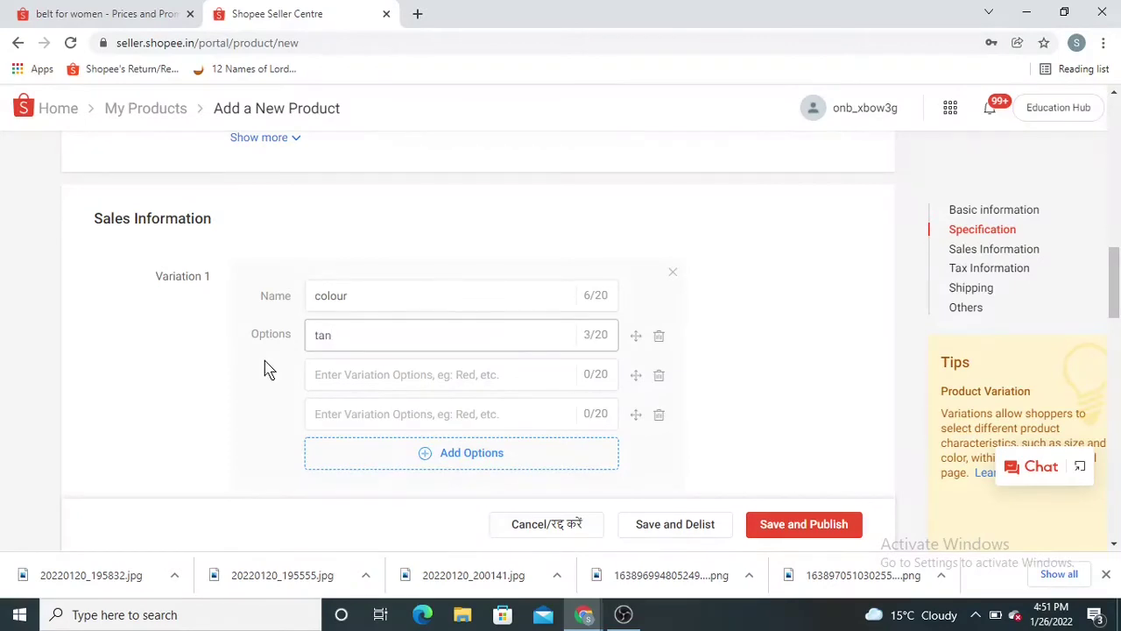
{"action": "left_click", "coordinate": [321, 377]}
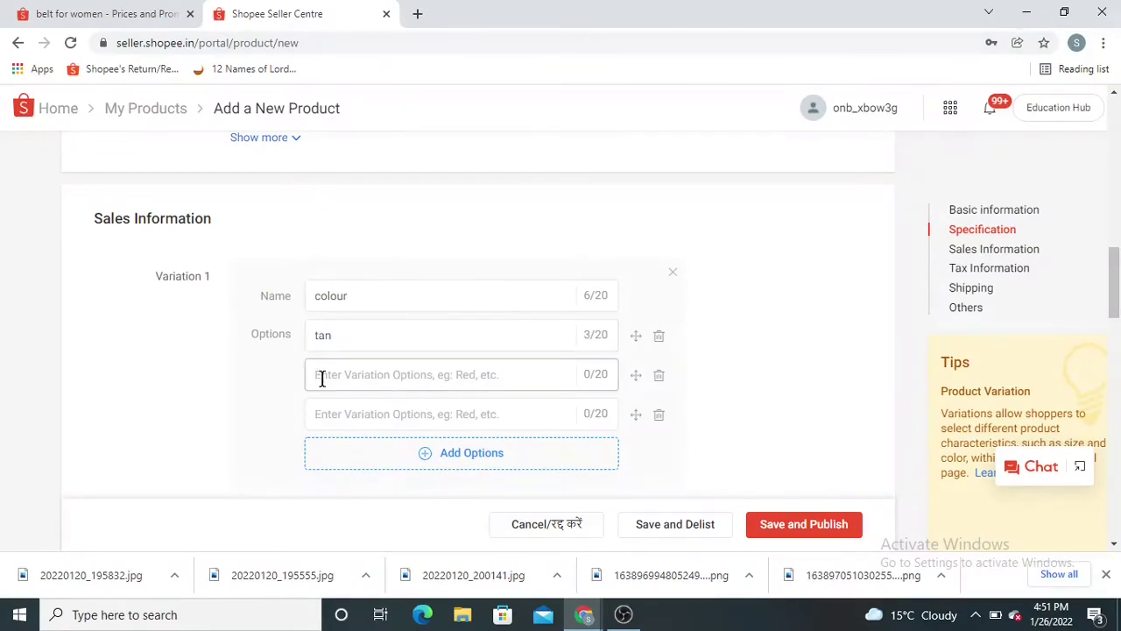
{"action": "type", "text": "black"}
{"action": "left_click", "coordinate": [370, 417]}
{"action": "type", "text": "br"}
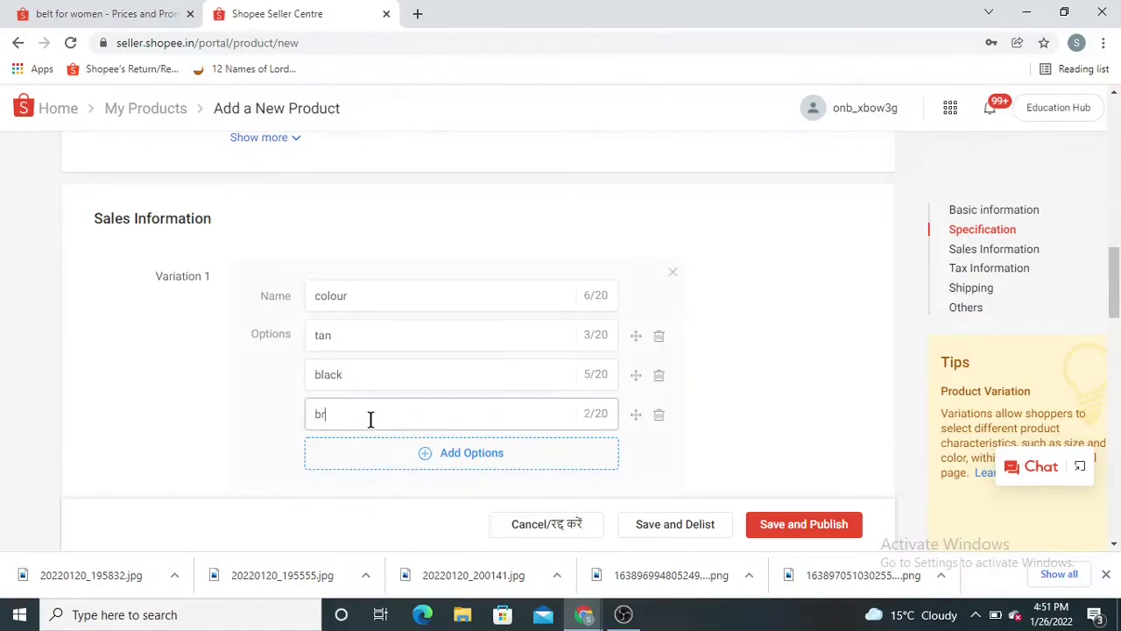
{"action": "type", "text": "own"}
- Apply a price of ₹500, a stock of 2 and the SKU "abc" to all colour variations
{"action": "scroll", "coordinate": [286, 417], "scroll_direction": "down", "scroll_amount": 1}
{"action": "scroll", "coordinate": [219, 385], "scroll_direction": "down", "scroll_amount": 1}
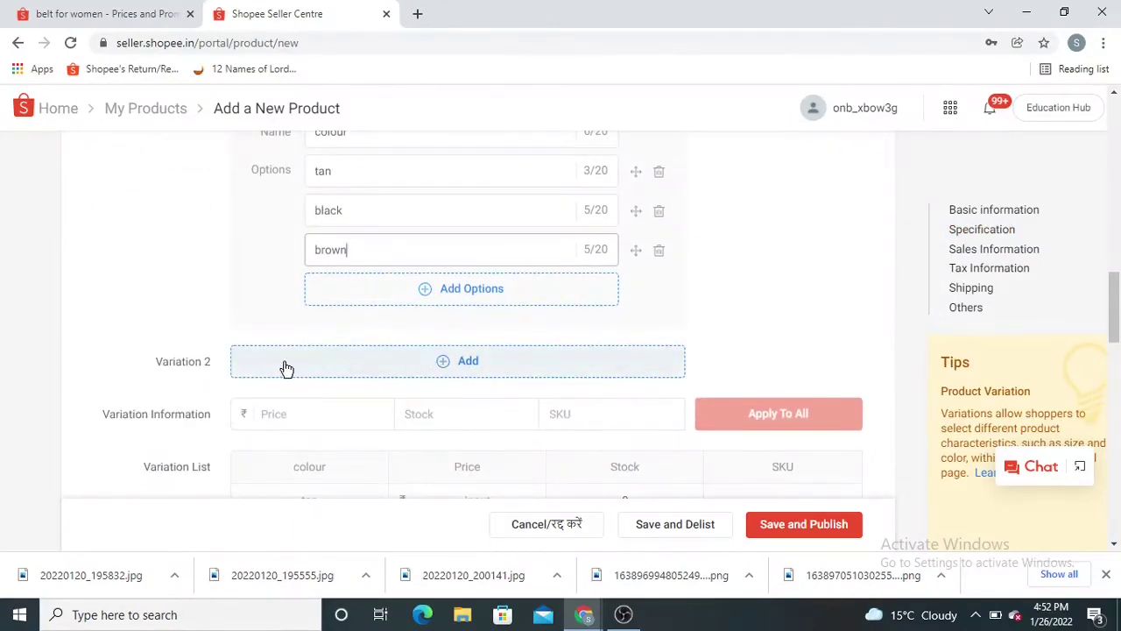
{"action": "scroll", "coordinate": [342, 370], "scroll_direction": "up", "scroll_amount": 1}
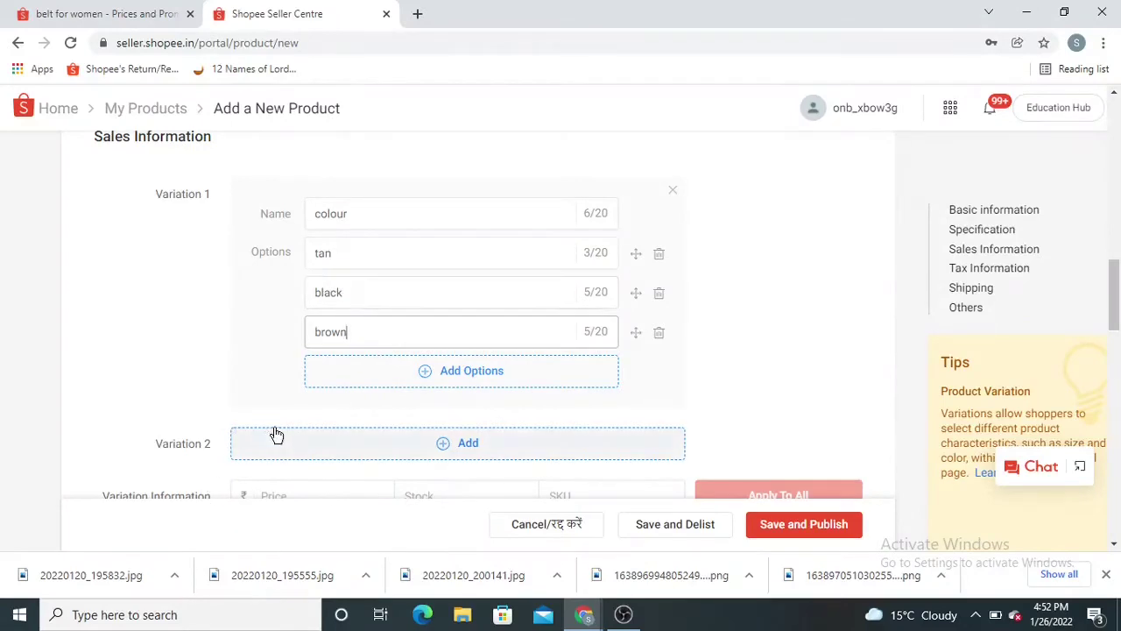
{"action": "scroll", "coordinate": [433, 450], "scroll_direction": "down", "scroll_amount": 1}
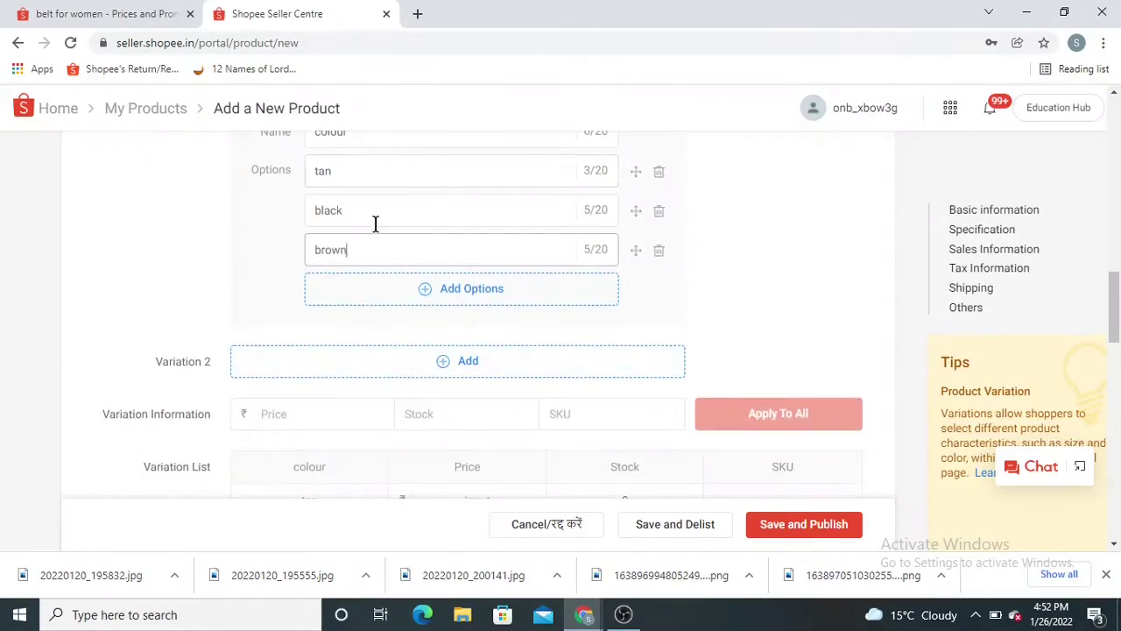
{"action": "scroll", "coordinate": [136, 514], "scroll_direction": "down", "scroll_amount": 1}
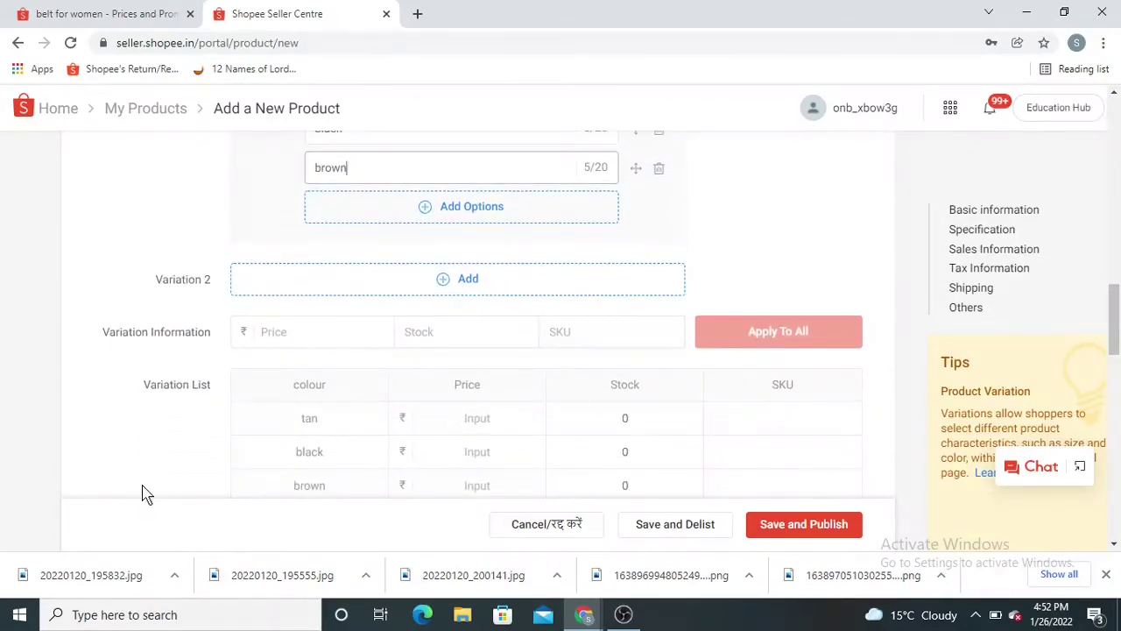
{"action": "left_click", "coordinate": [289, 331]}
{"action": "scroll", "coordinate": [8, 446], "scroll_direction": "down", "scroll_amount": 1}
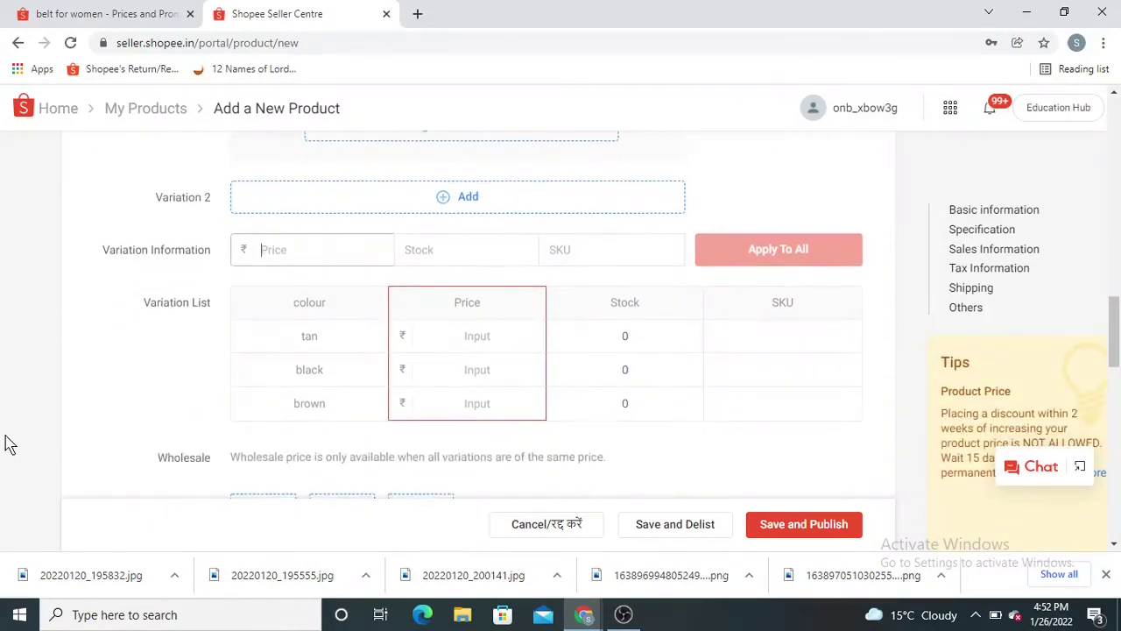
{"action": "type", "text": "500"}
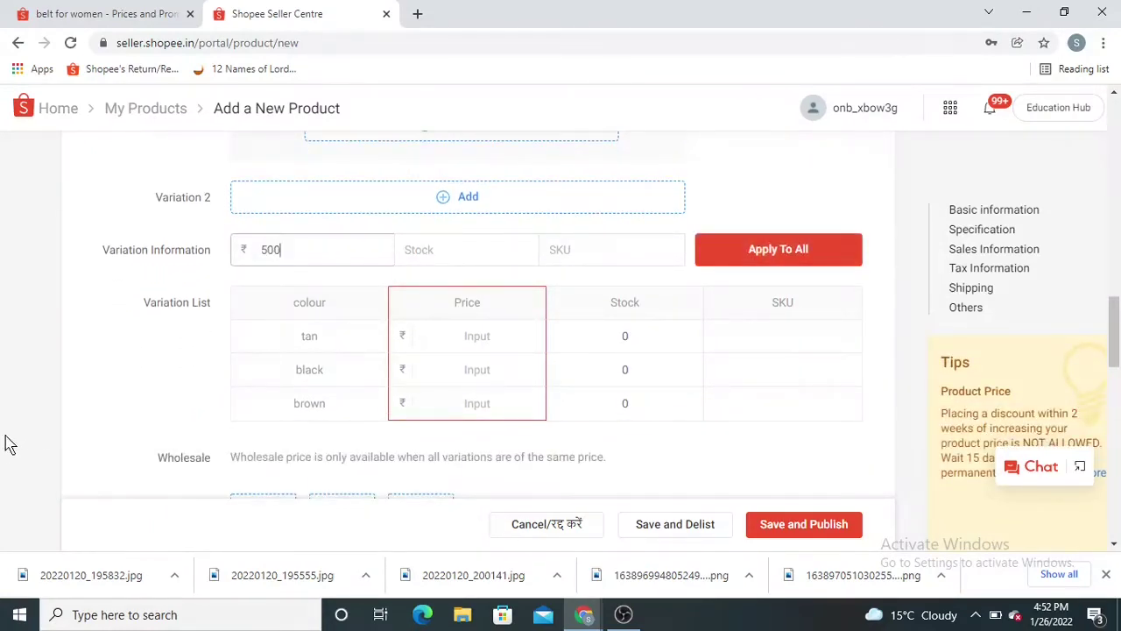
{"action": "left_click", "coordinate": [436, 247]}
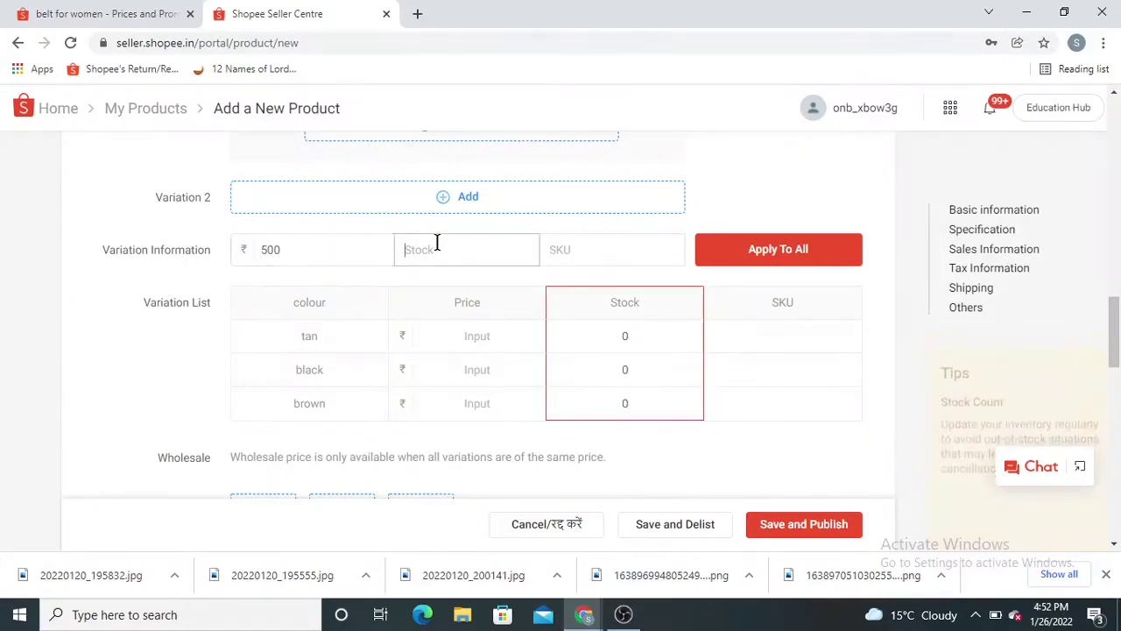
{"action": "type", "text": "2"}
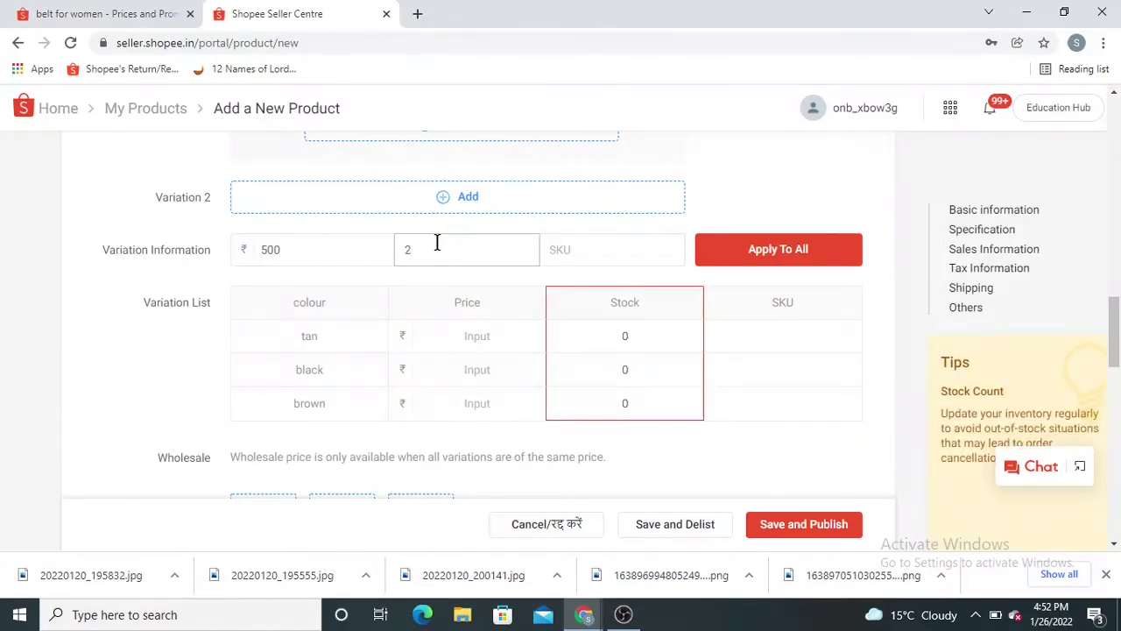
{"action": "left_click", "coordinate": [618, 257]}
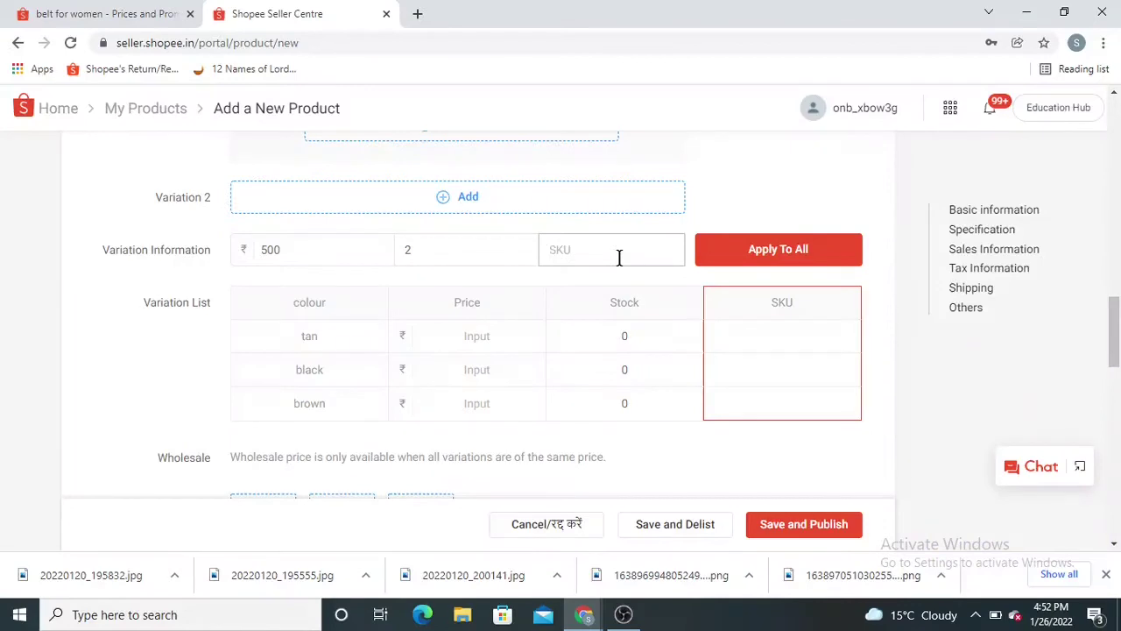
{"action": "type", "text": "abc"}
{"action": "left_click", "coordinate": [779, 253]}
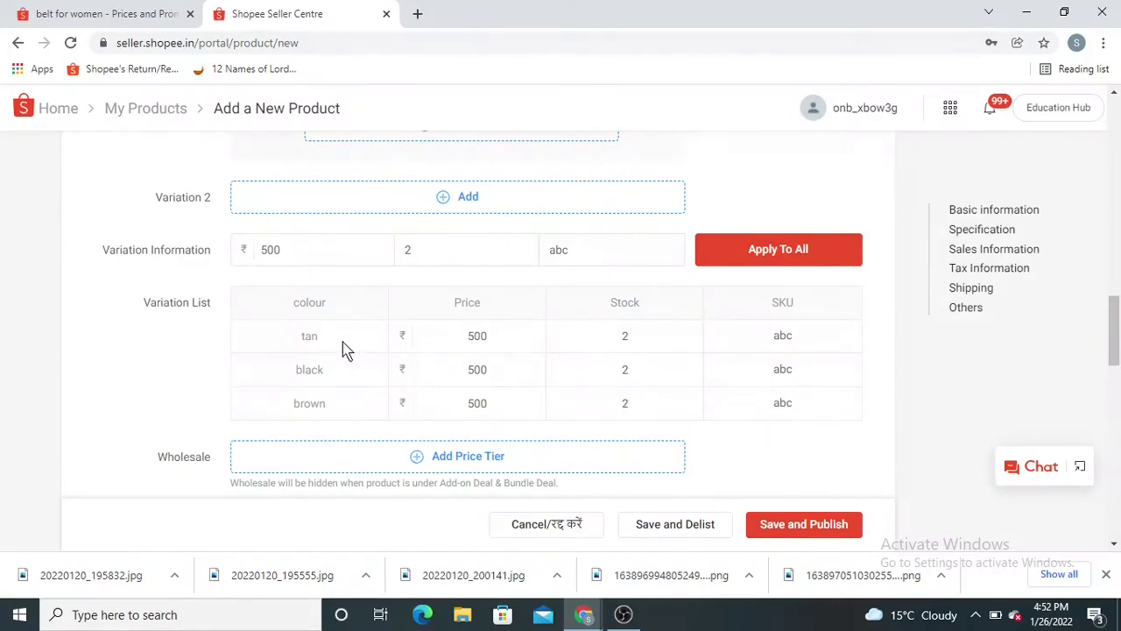
{"action": "left_click", "coordinate": [498, 336]}
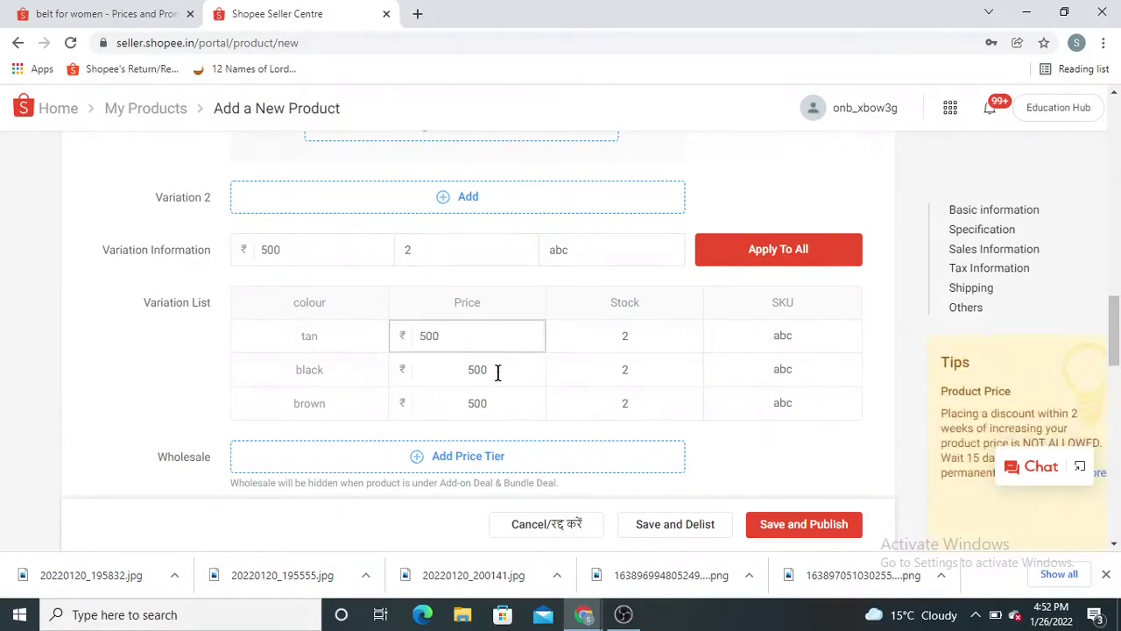
{"action": "left_click", "coordinate": [499, 373]}
{"action": "left_click", "coordinate": [502, 401]}
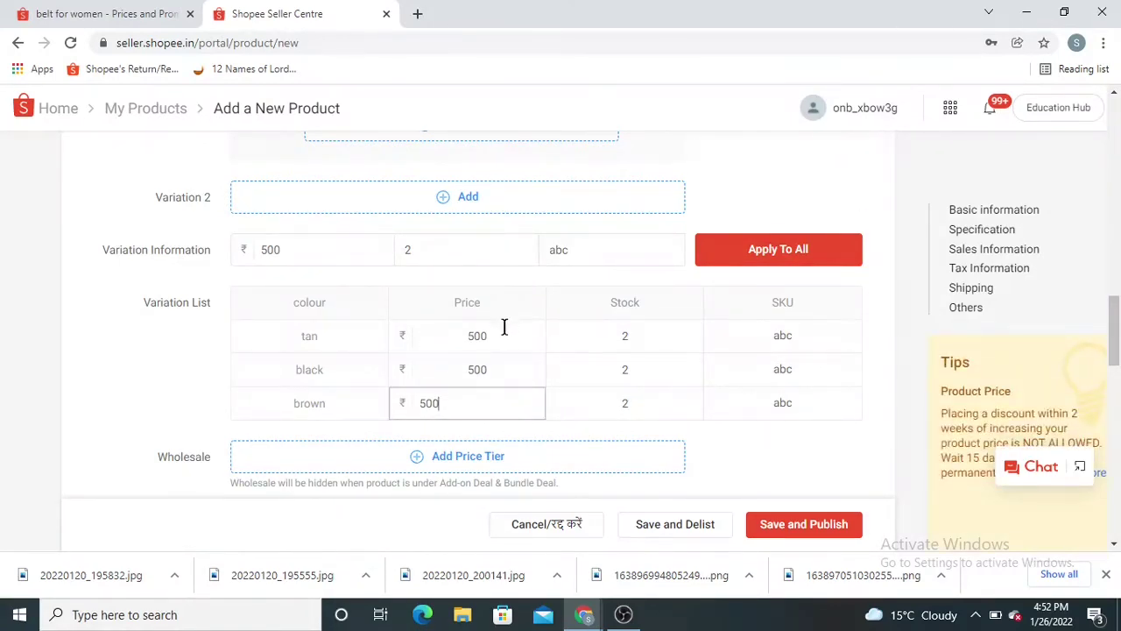
{"action": "left_click", "coordinate": [658, 335]}
{"action": "left_click", "coordinate": [658, 368]}
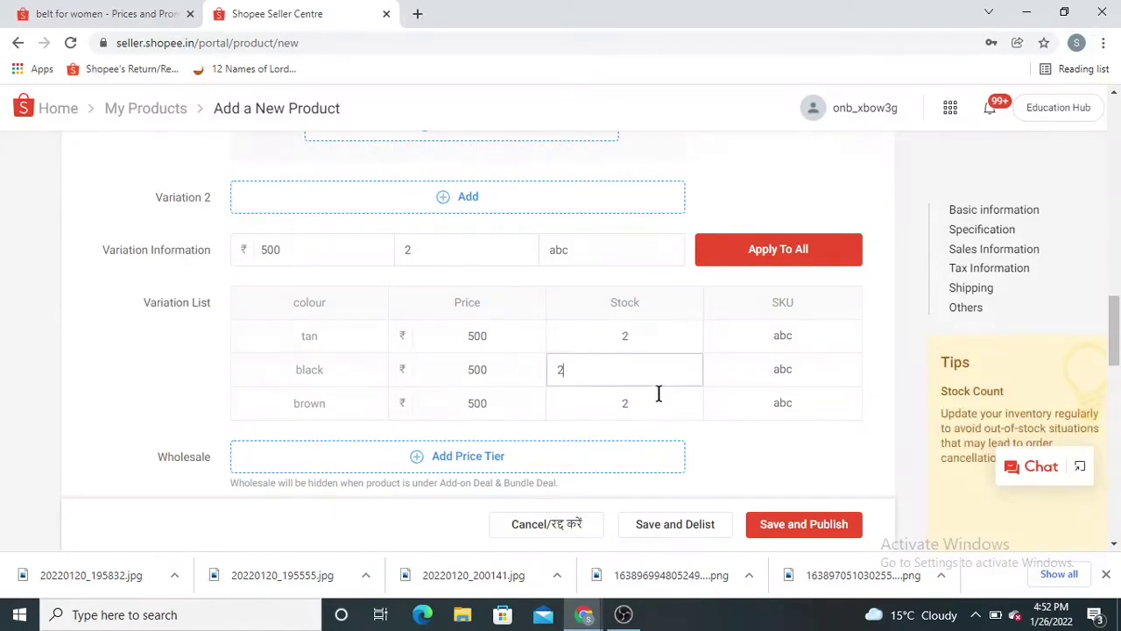
{"action": "left_click", "coordinate": [659, 401]}
- Change the tan variation's SKU to "tanbelt12"
{"action": "left_click", "coordinate": [836, 341]}
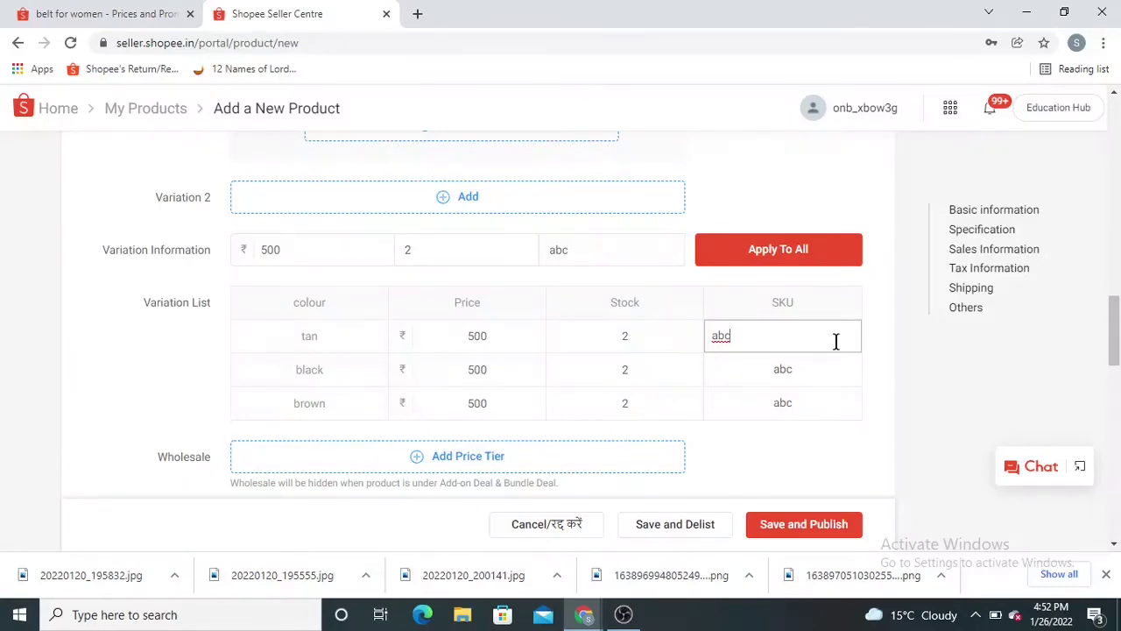
{"action": "key", "text": "BackSpace"}
{"action": "key", "text": "BackSpace"}
{"action": "key", "text": "BackSpace"}
{"action": "type", "text": "tanbelt"}
{"action": "type", "text": "11"}
{"action": "key", "text": "BackSpace"}
{"action": "type", "text": "2"}
- Change the black variation's SKU to "blackbelt12"
{"action": "left_click", "coordinate": [821, 363]}
{"action": "key", "text": "BackSpace"}
{"action": "key", "text": "BackSpace"}
{"action": "key", "text": "BackSpace"}
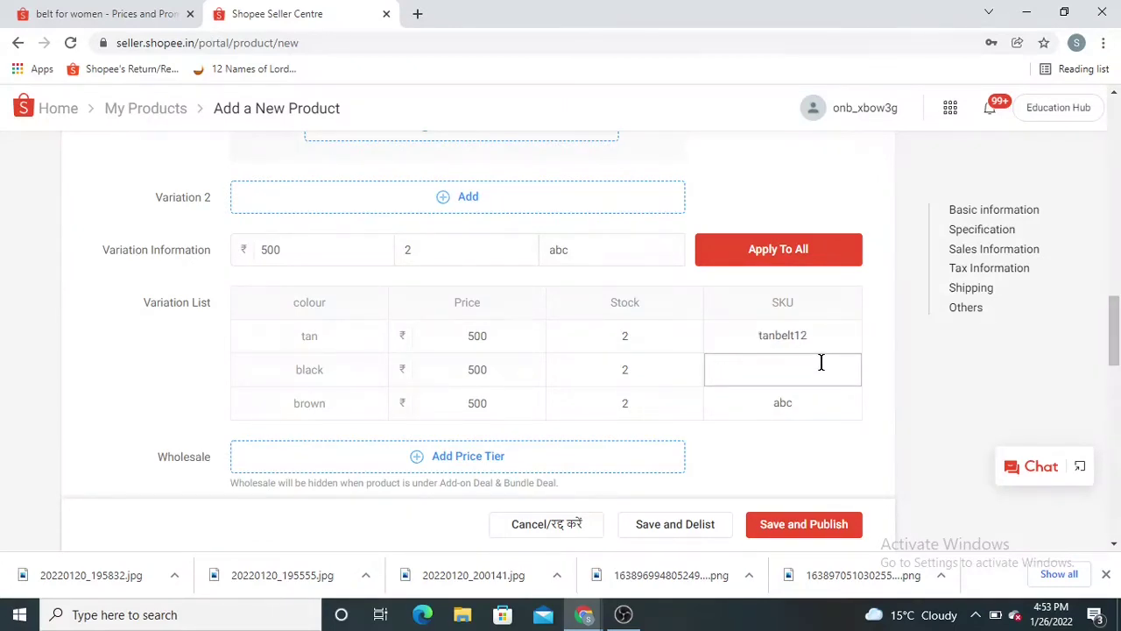
{"action": "type", "text": "blackbelt12"}
- Change the brown variation's SKU to "brownbelt12"
{"action": "left_click", "coordinate": [828, 402]}
{"action": "key", "text": "BackSpace"}
{"action": "key", "text": "BackSpace"}
{"action": "key", "text": "BackSpace"}
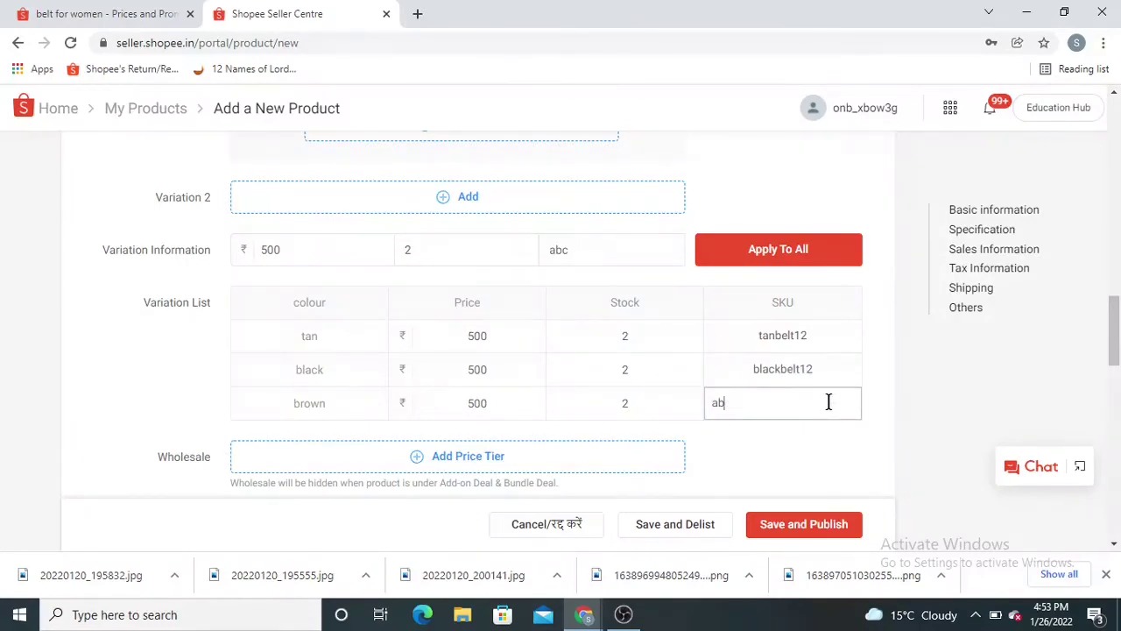
{"action": "type", "text": "brownbelt12"}
{"action": "left_click", "coordinate": [2, 454]}
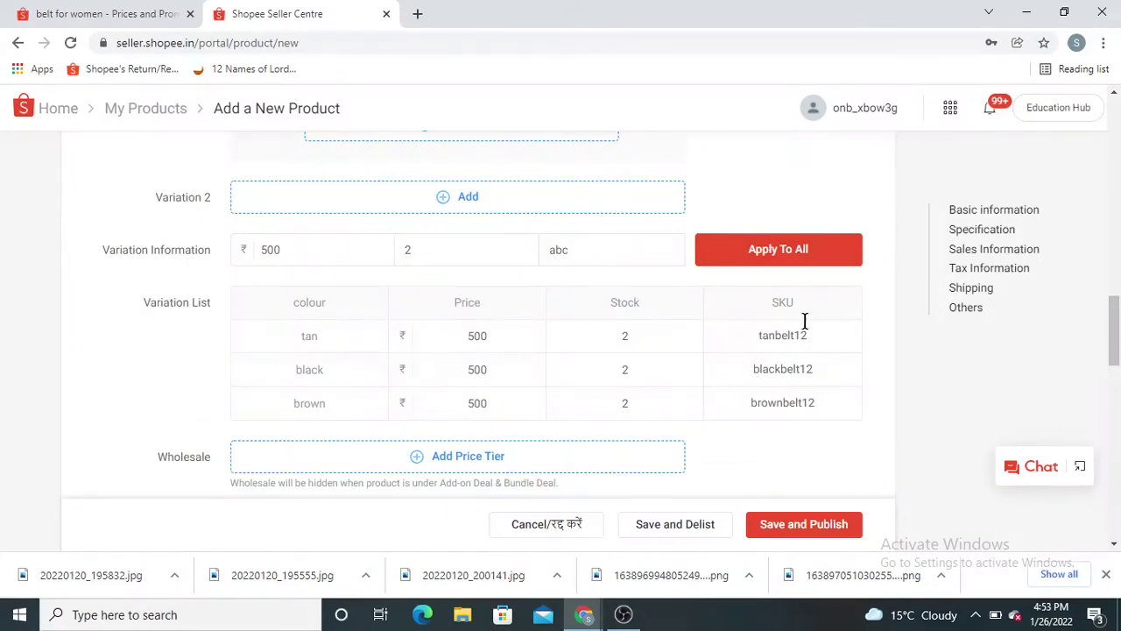
- Upload the image 20220120_195832 from Downloads as the photo of the tan colour option
{"action": "scroll", "coordinate": [351, 401], "scroll_direction": "down", "scroll_amount": 1}
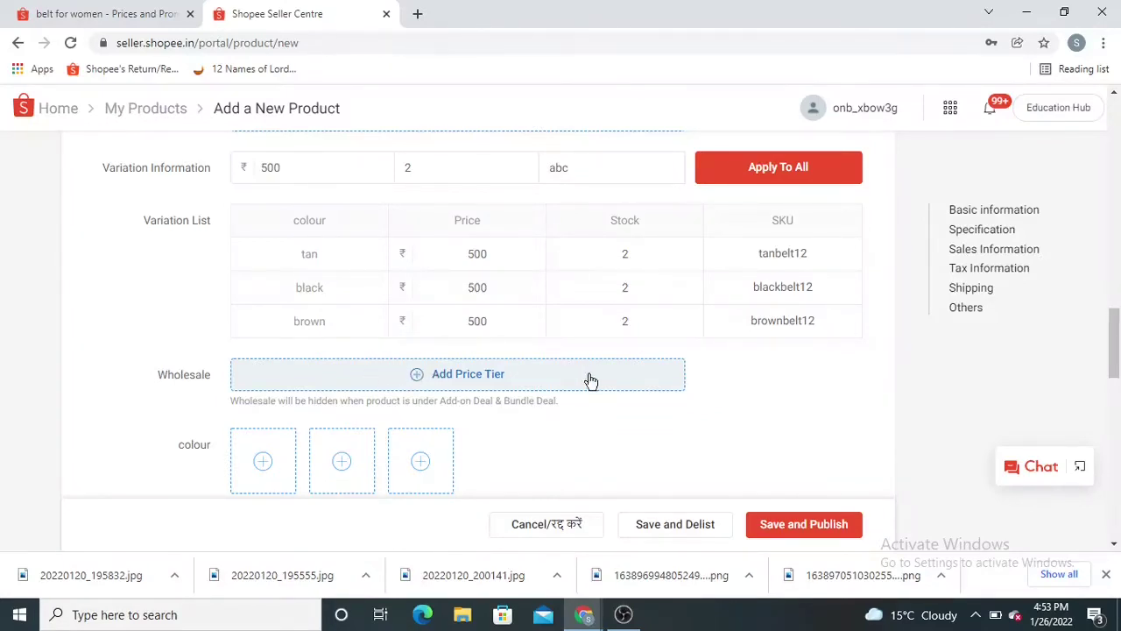
{"action": "scroll", "coordinate": [4, 407], "scroll_direction": "down", "scroll_amount": 1}
{"action": "scroll", "coordinate": [9, 407], "scroll_direction": "down", "scroll_amount": 1}
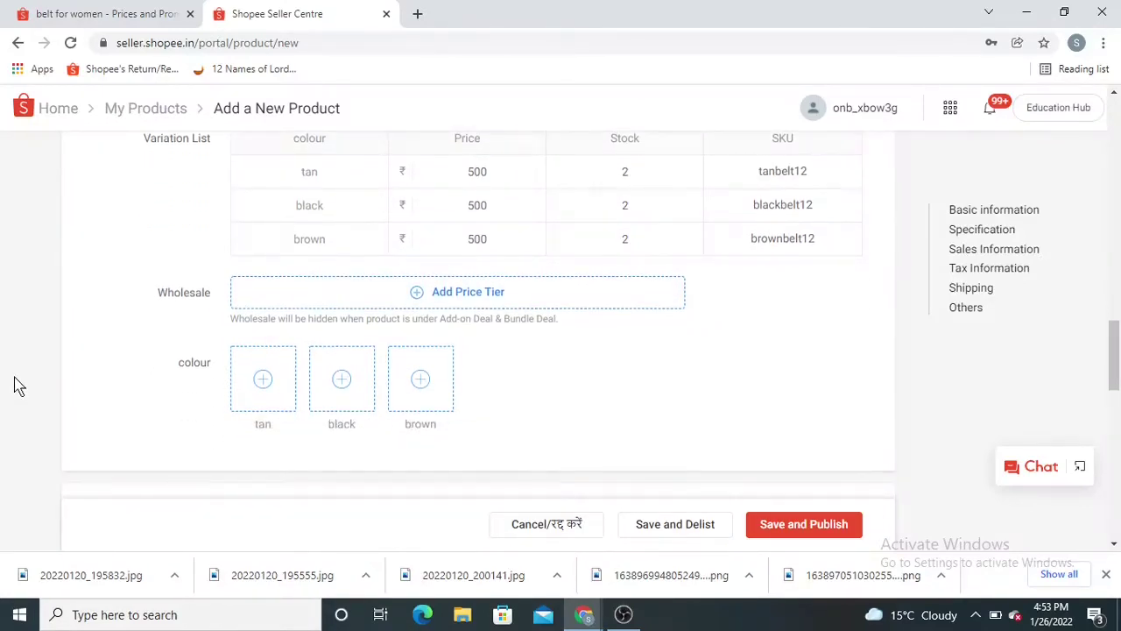
{"action": "scroll", "coordinate": [17, 383], "scroll_direction": "down", "scroll_amount": 2}
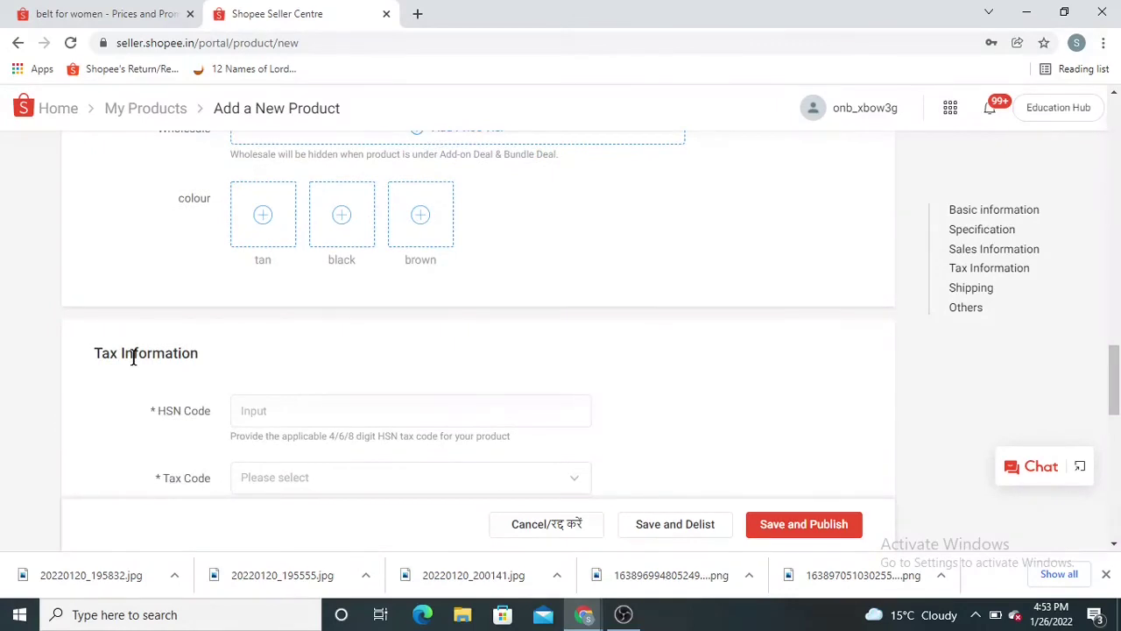
{"action": "scroll", "coordinate": [133, 352], "scroll_direction": "up", "scroll_amount": 1}
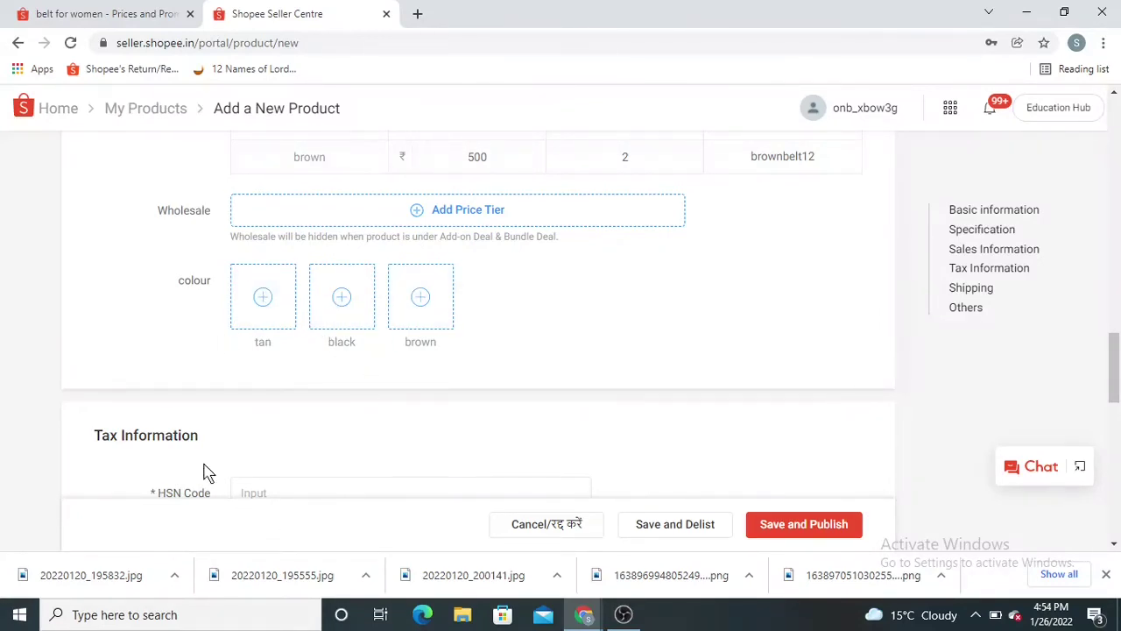
{"action": "left_click", "coordinate": [261, 297]}
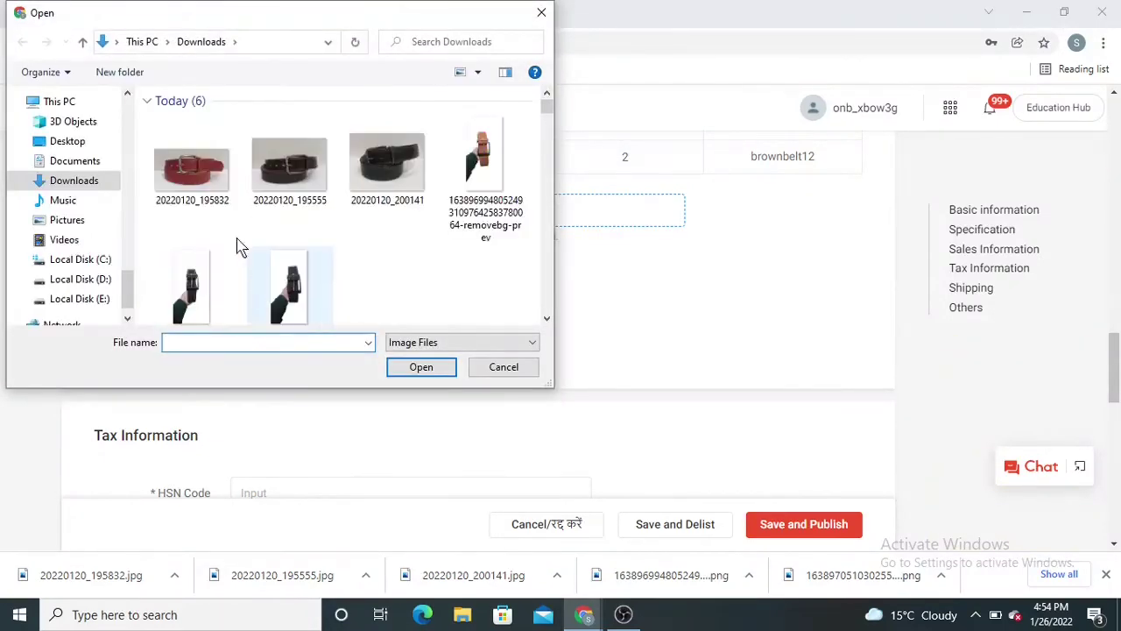
{"action": "left_click", "coordinate": [202, 175]}
{"action": "left_click", "coordinate": [421, 366]}
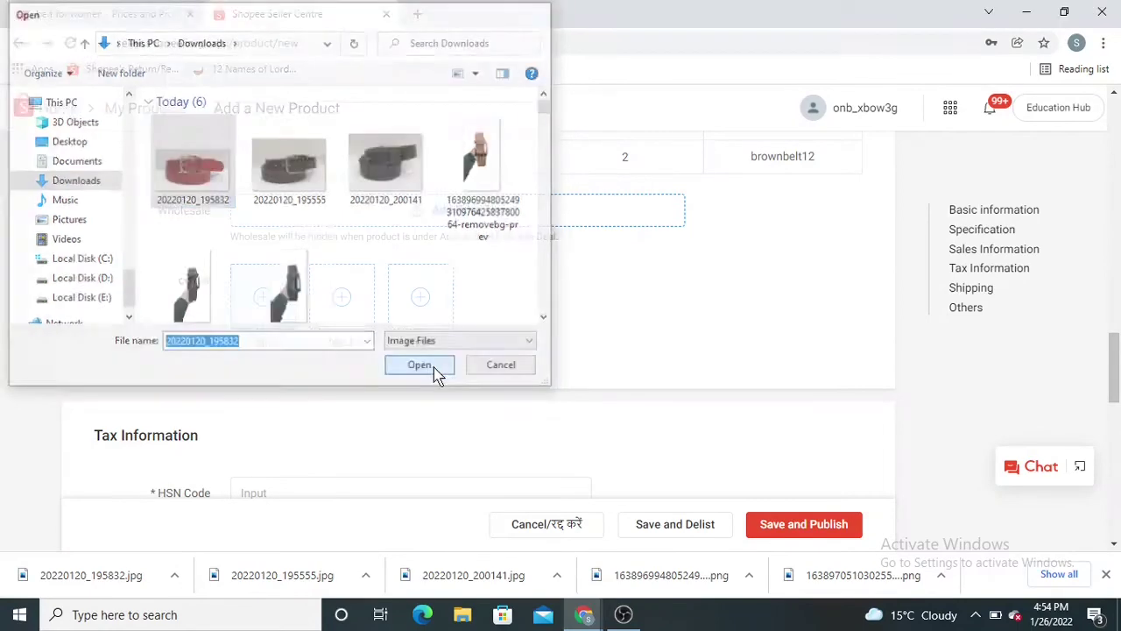
- Upload the image 20220120_200141 from Downloads as the photo of the black colour option
{"action": "left_click", "coordinate": [327, 299]}
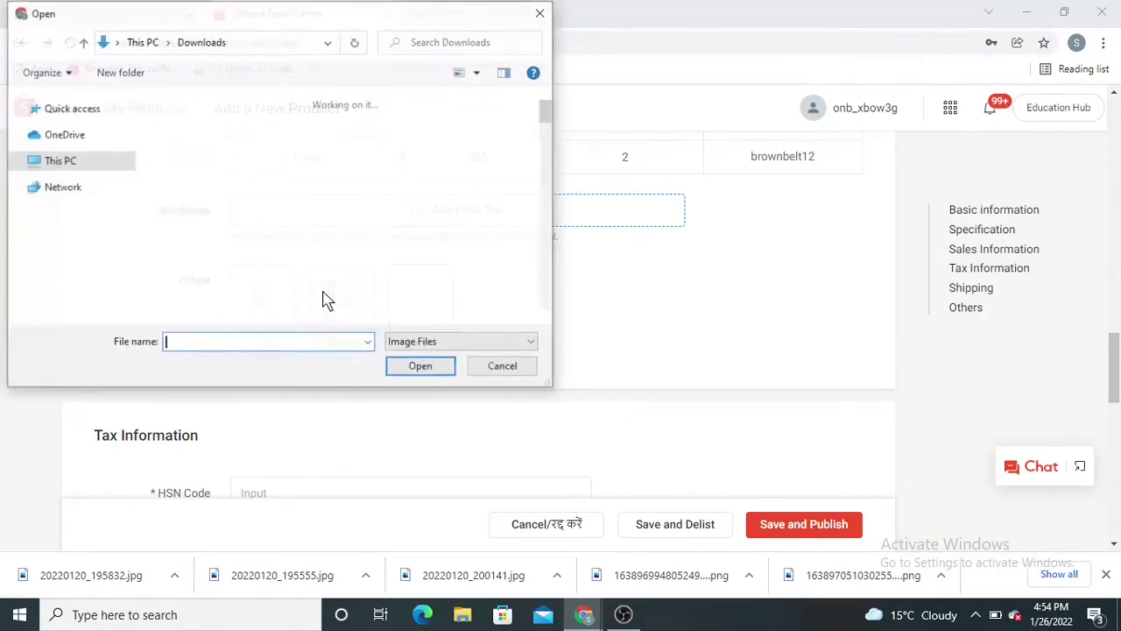
{"action": "left_click", "coordinate": [384, 167]}
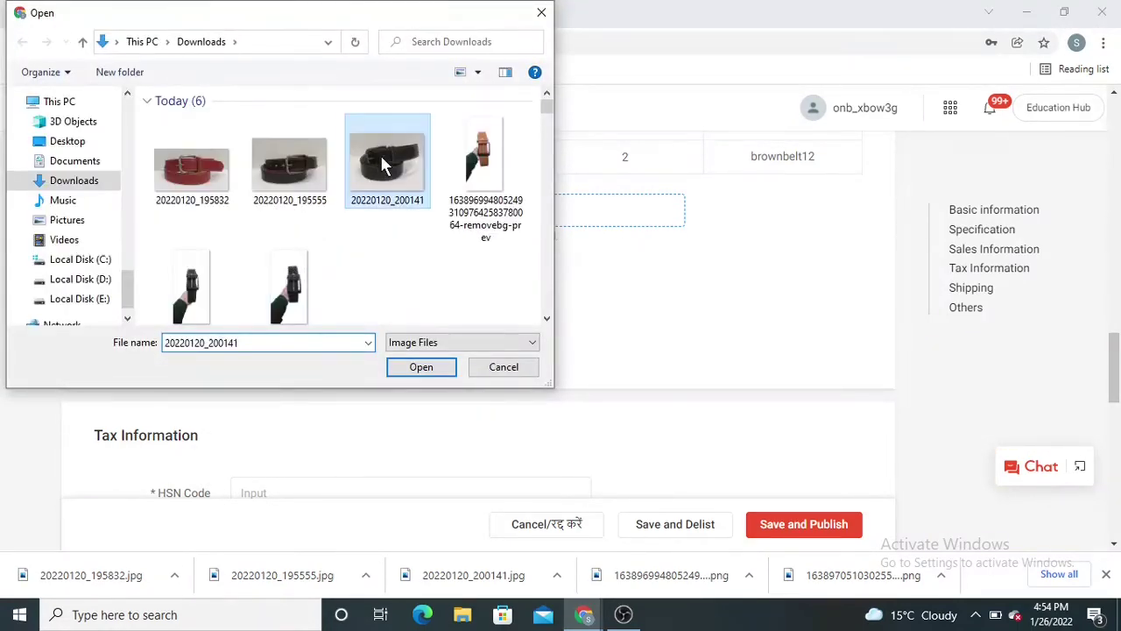
{"action": "left_click", "coordinate": [421, 367]}
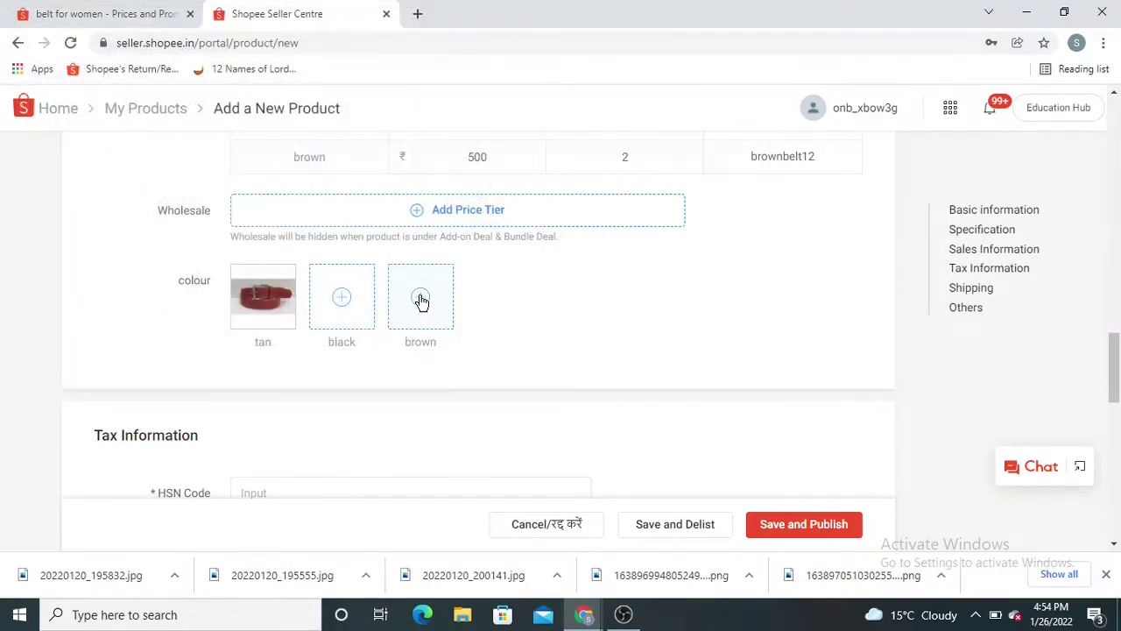
- Upload the image 20220120_195555 from Downloads as the photo of the brown colour option
{"action": "left_click", "coordinate": [419, 298]}
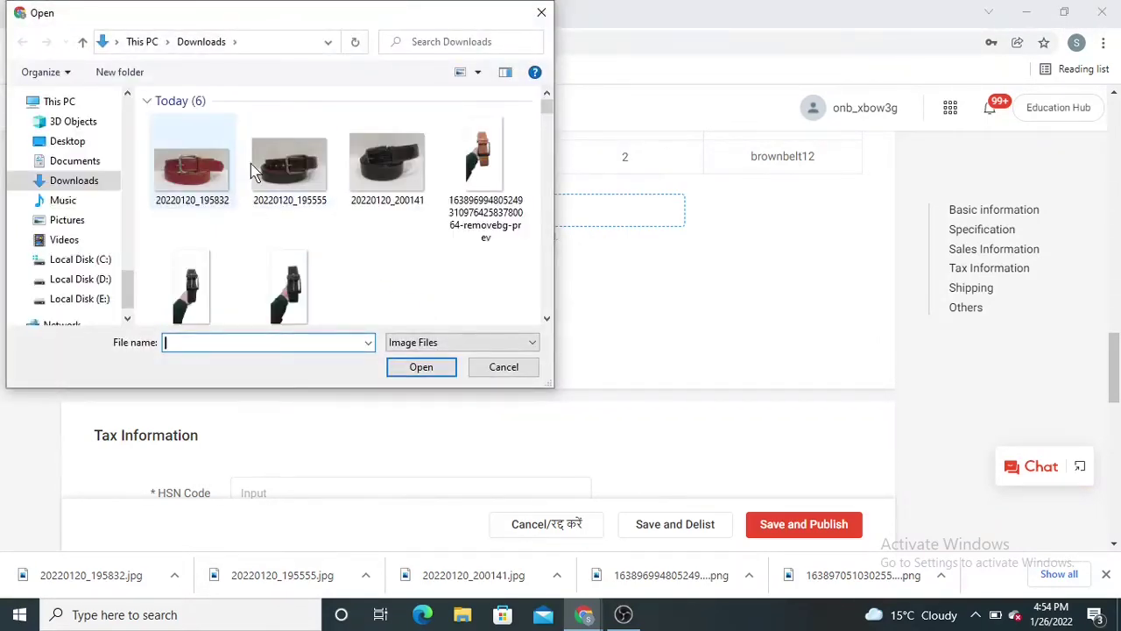
{"action": "left_click", "coordinate": [299, 175]}
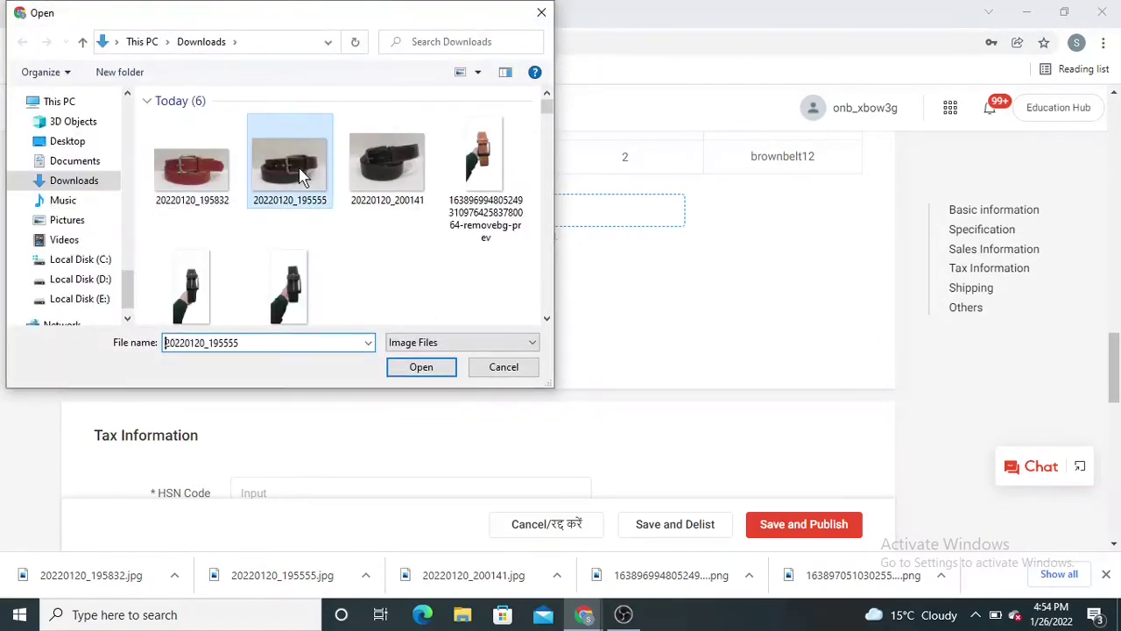
{"action": "left_click", "coordinate": [417, 367]}
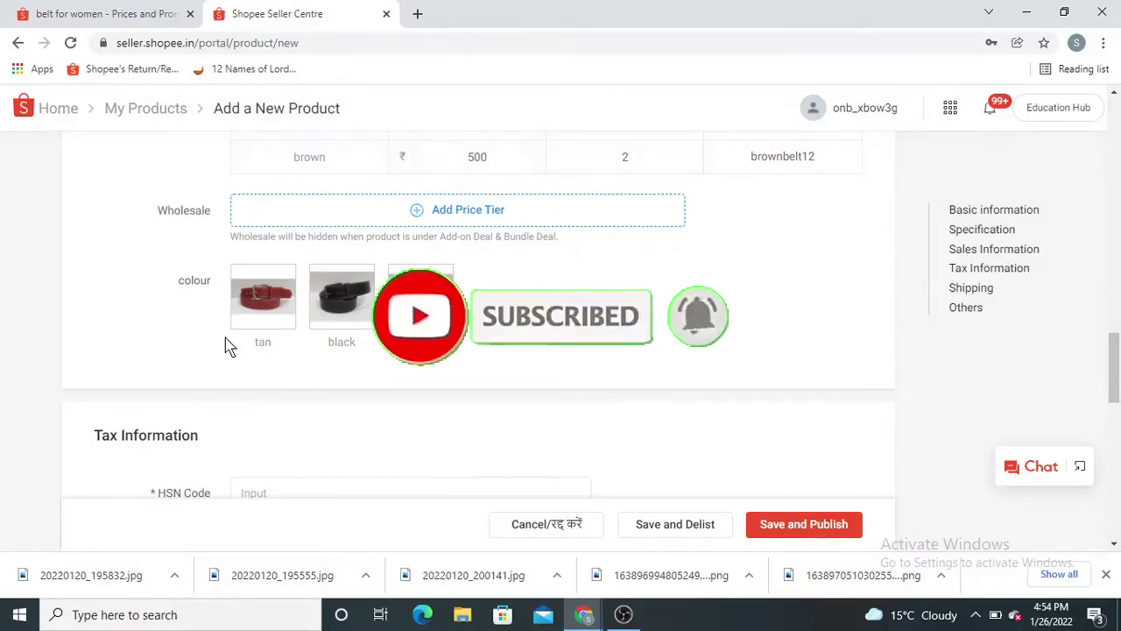
- Fill in the tax information with HSN code 4202 and tax code GEN_12%(12%)
{"action": "scroll", "coordinate": [225, 346], "scroll_direction": "down", "scroll_amount": 1}
{"action": "left_click", "coordinate": [284, 412]}
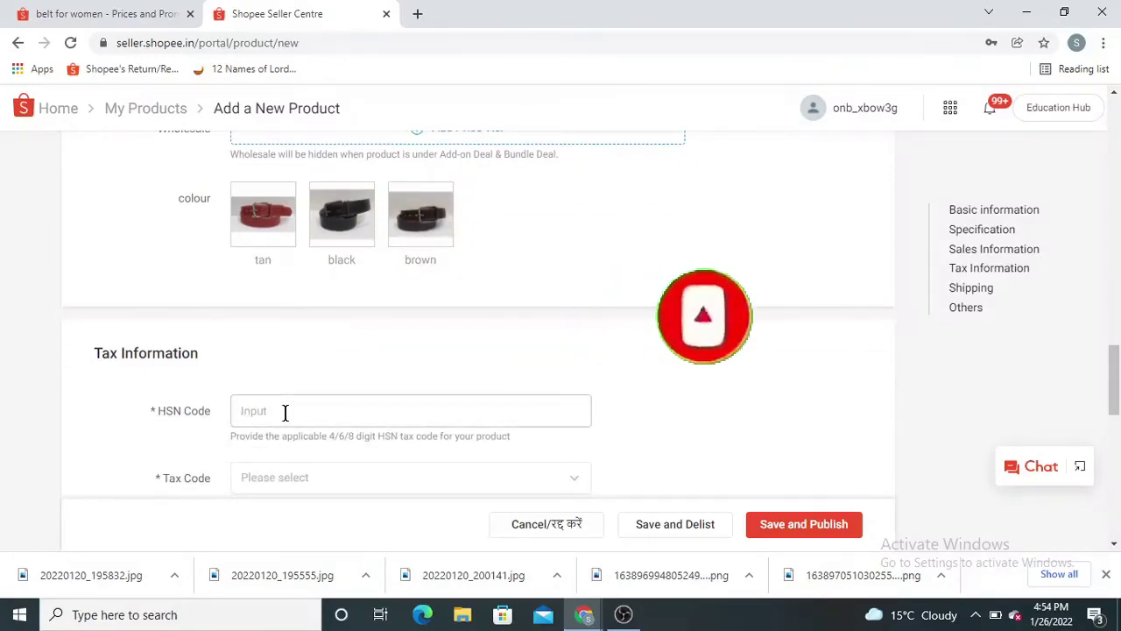
{"action": "type", "text": "4202"}
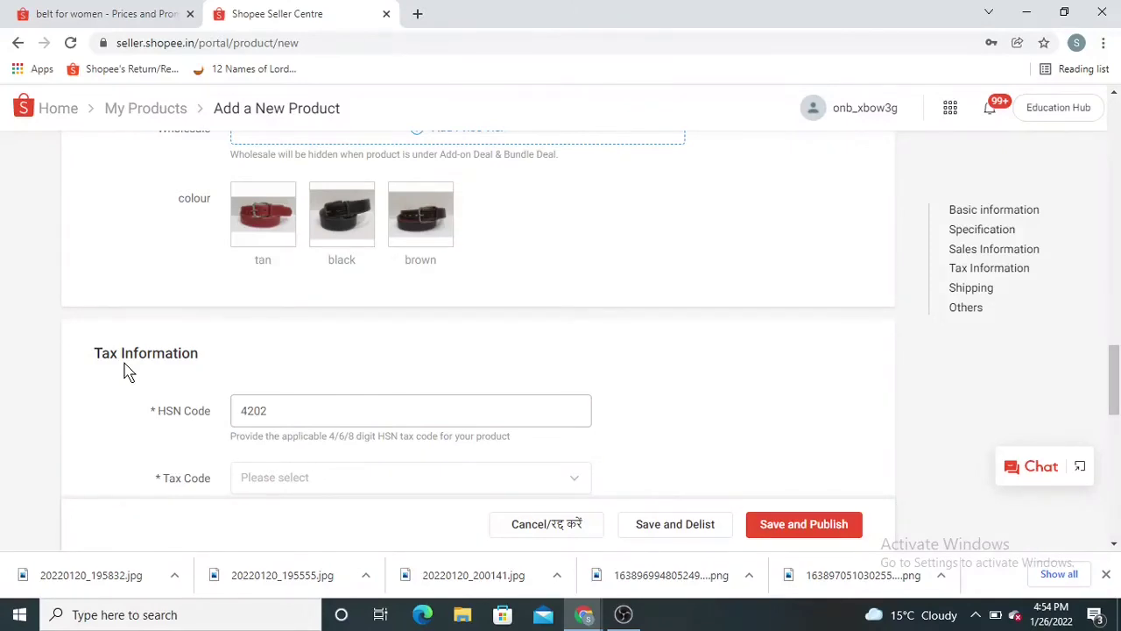
{"action": "scroll", "coordinate": [75, 388], "scroll_direction": "down", "scroll_amount": 1}
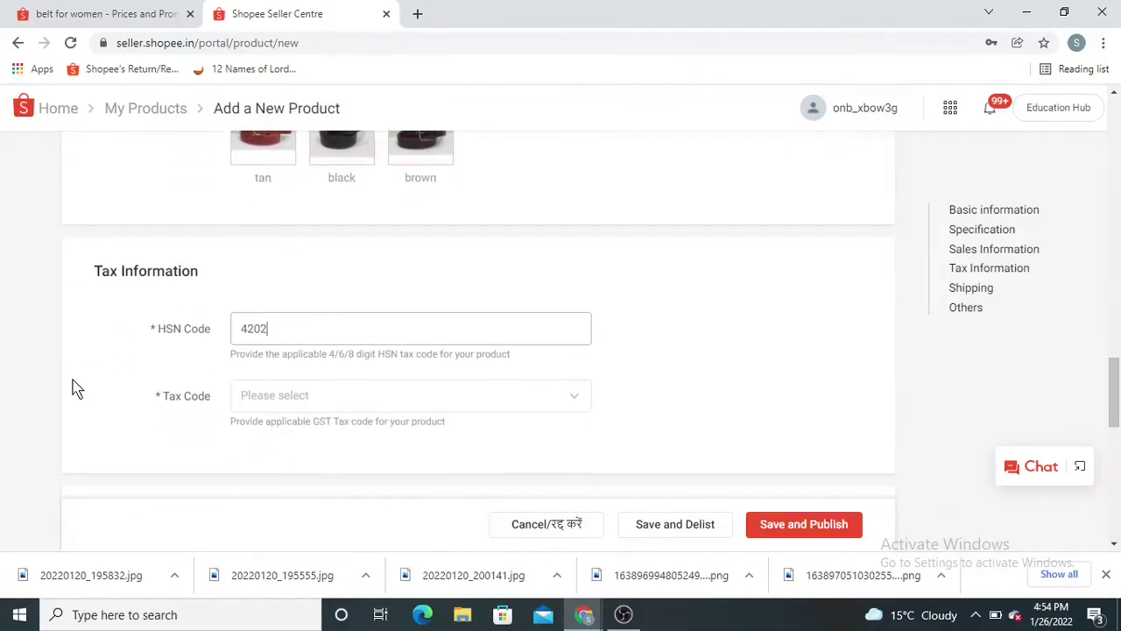
{"action": "left_click", "coordinate": [299, 403]}
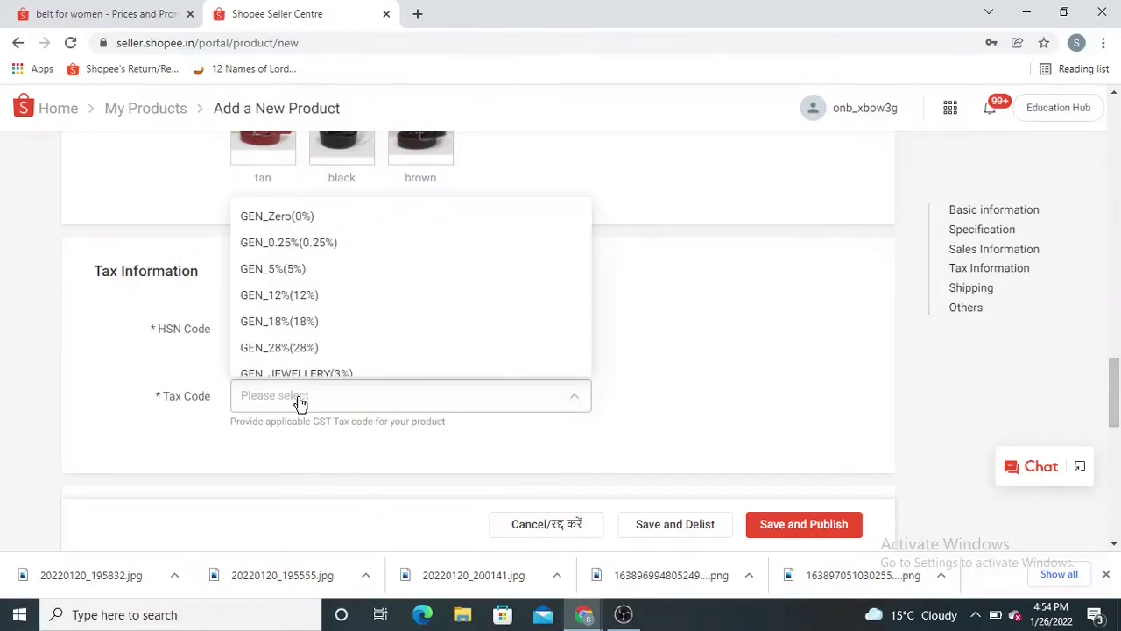
{"action": "left_click", "coordinate": [298, 298]}
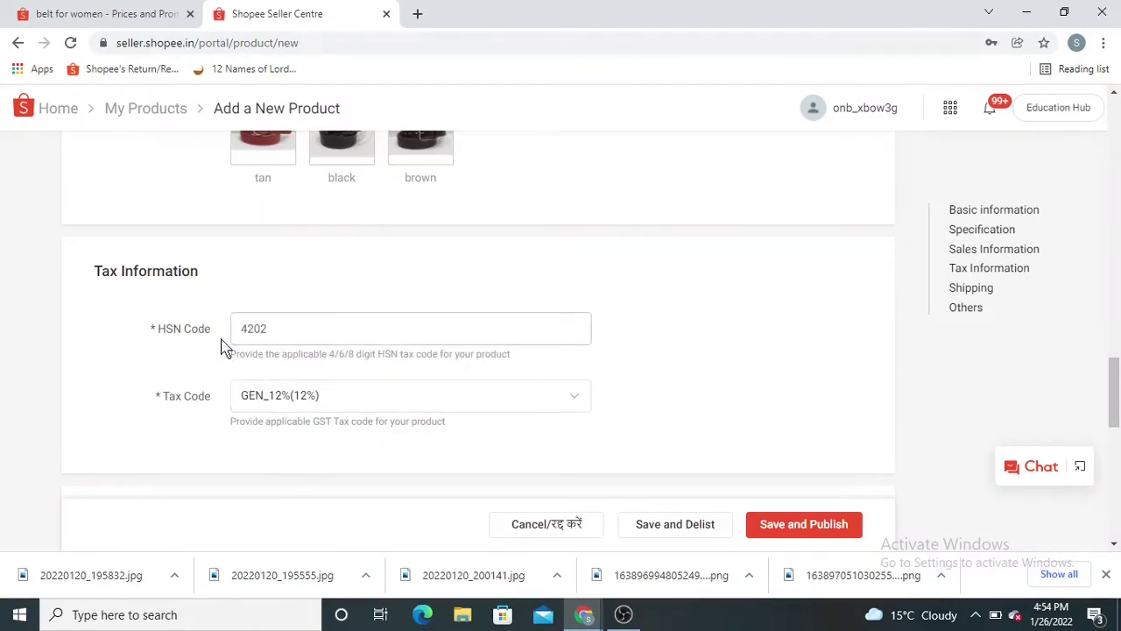
- Set the product's shipping weight to 0.20 kg
{"action": "scroll", "coordinate": [250, 328], "scroll_direction": "down", "scroll_amount": 1}
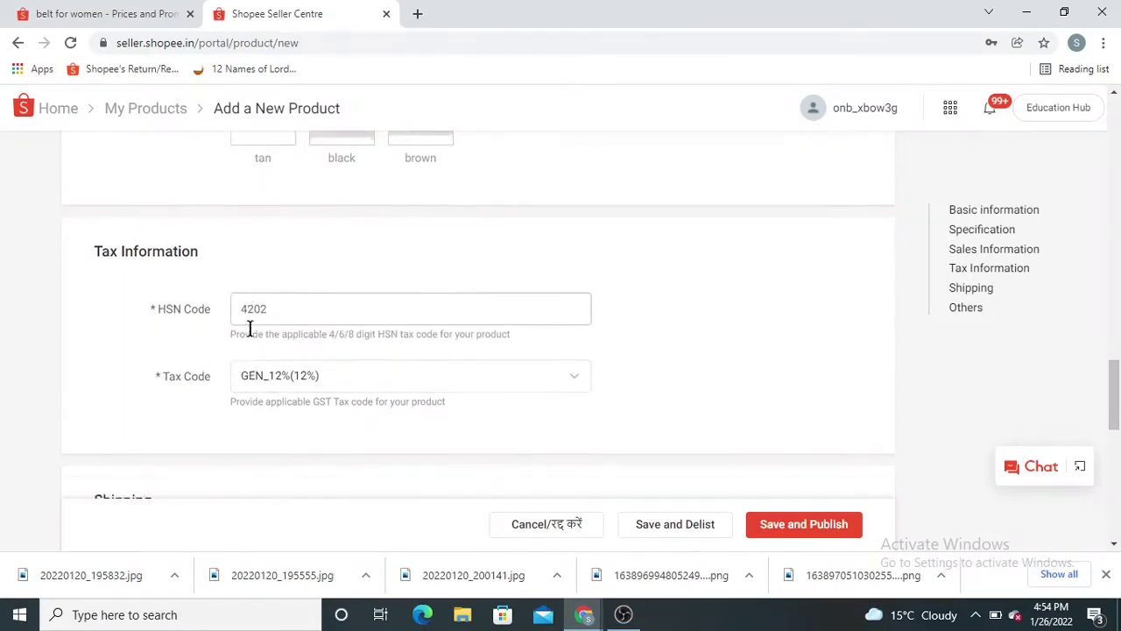
{"action": "scroll", "coordinate": [450, 310], "scroll_direction": "down", "scroll_amount": 3}
{"action": "left_click", "coordinate": [267, 331]}
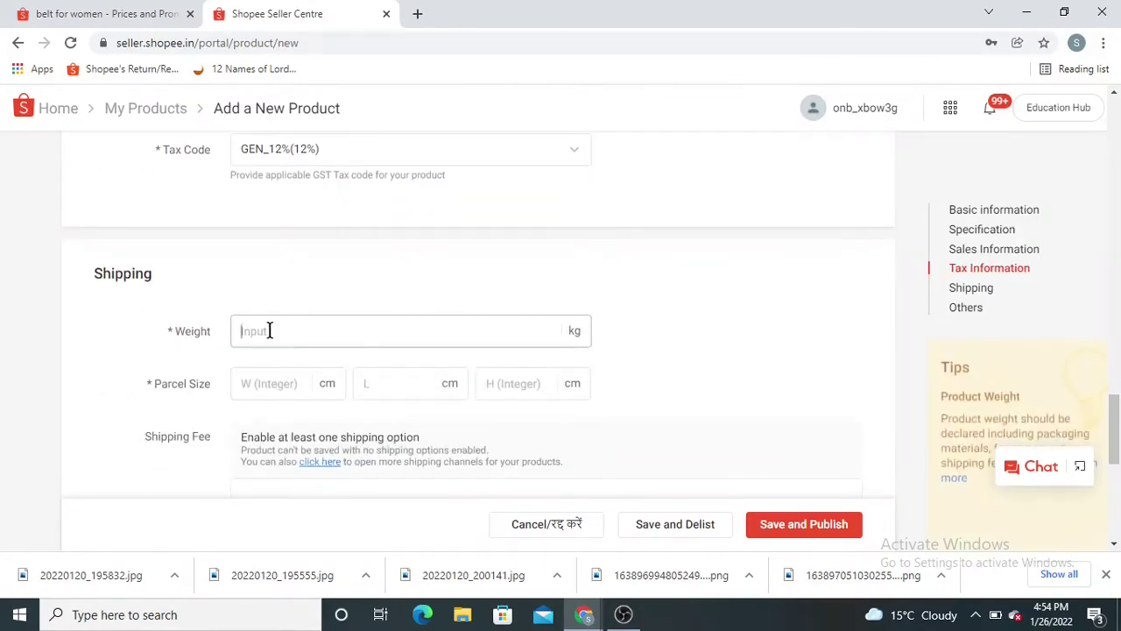
{"action": "type", "text": "0.20"}
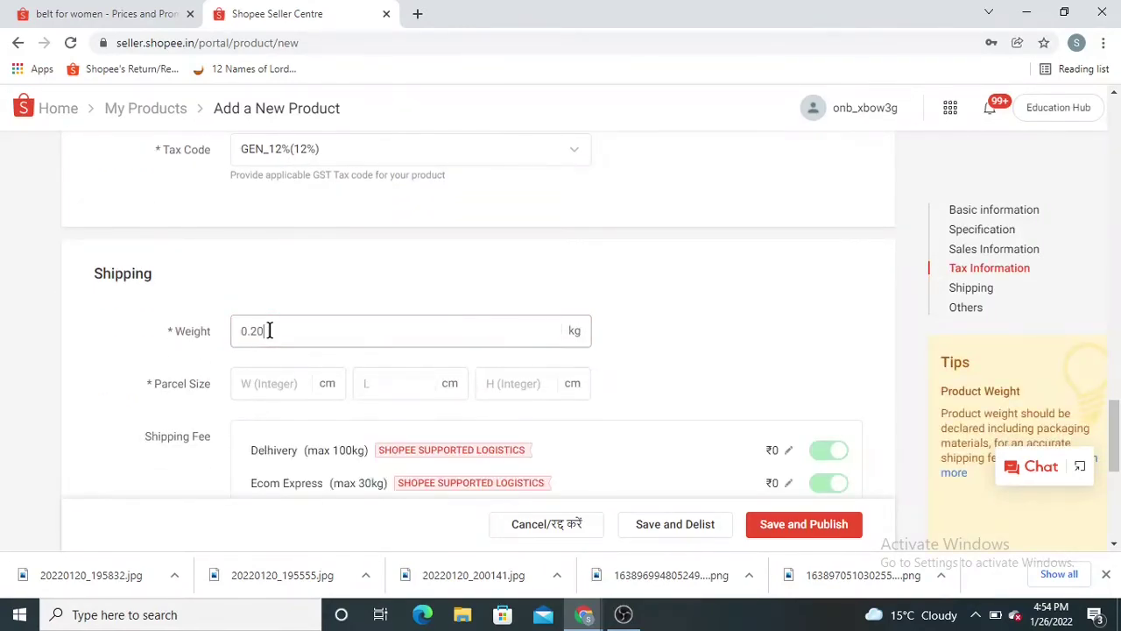
- Set the parcel size to 25 cm wide, 35 cm long and 4 cm high
{"action": "left_click", "coordinate": [281, 383]}
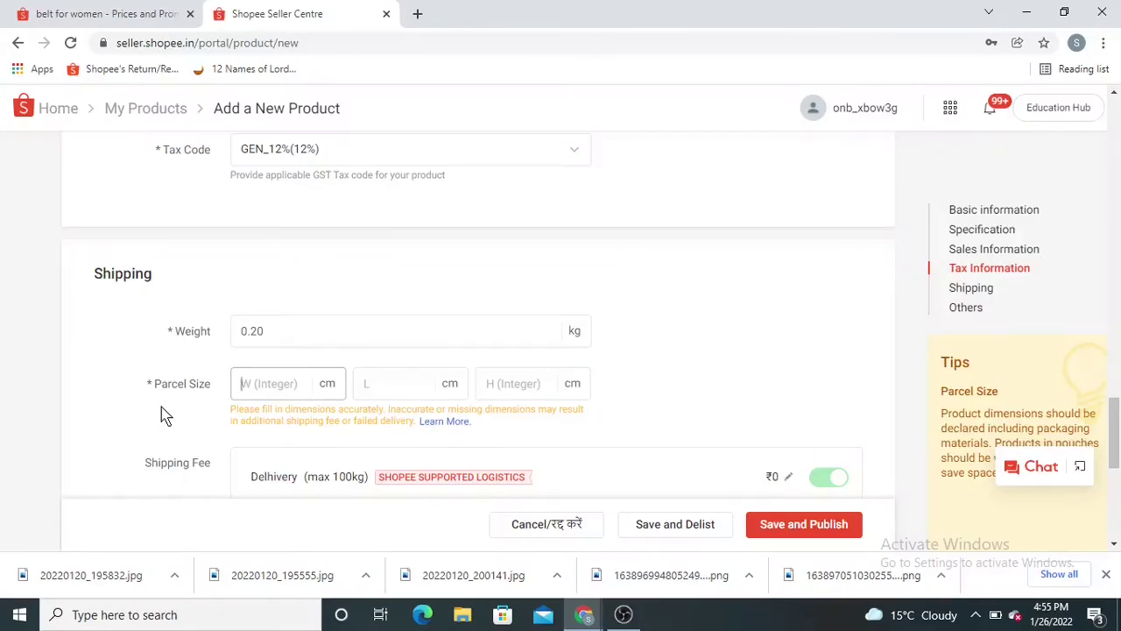
{"action": "type", "text": "25"}
{"action": "left_click", "coordinate": [381, 383]}
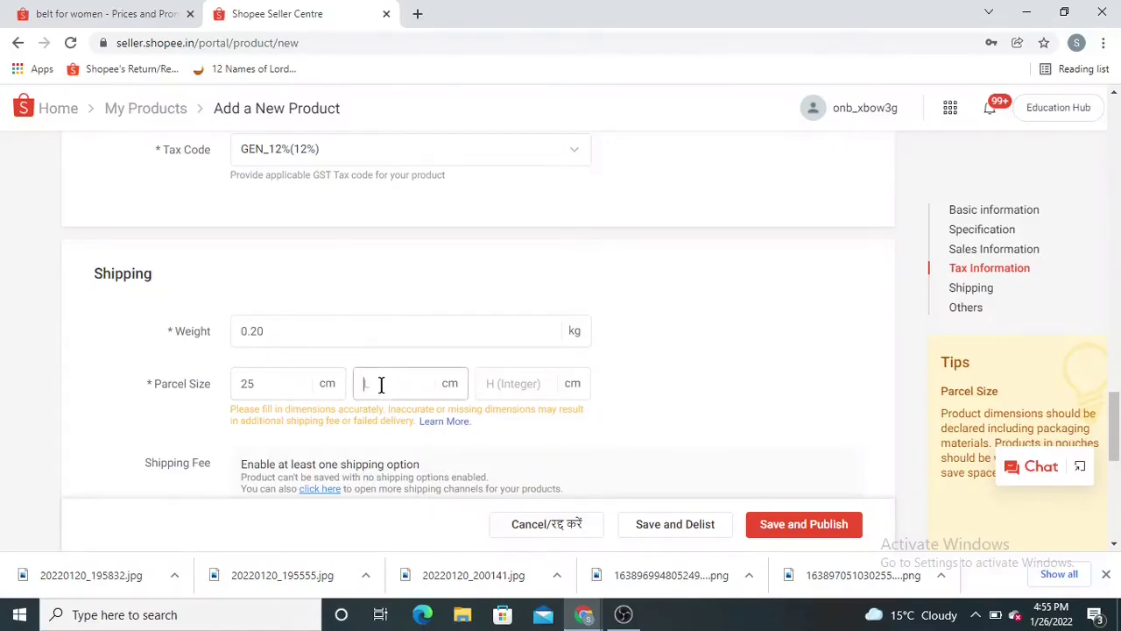
{"action": "left_click", "coordinate": [570, 383]}
{"action": "type", "text": "4"}
- Try enabling pre-order and adjusting the business days to ship, and return Pre-Order to No
{"action": "scroll", "coordinate": [14, 371], "scroll_direction": "down", "scroll_amount": 1}
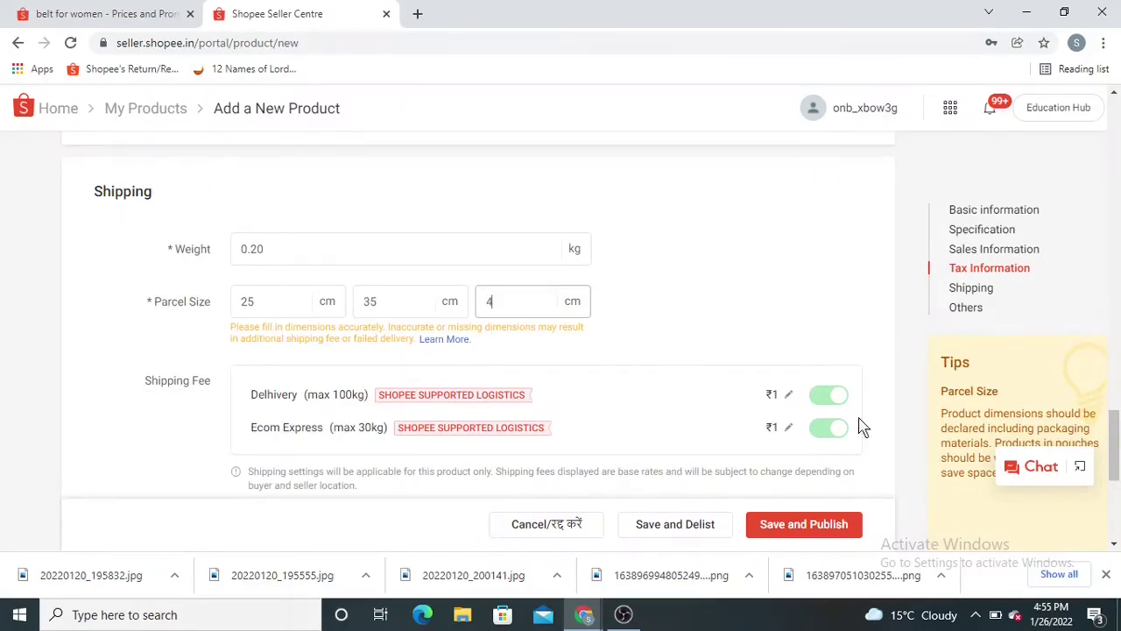
{"action": "scroll", "coordinate": [227, 424], "scroll_direction": "down", "scroll_amount": 3}
{"action": "scroll", "coordinate": [228, 425], "scroll_direction": "down", "scroll_amount": 1}
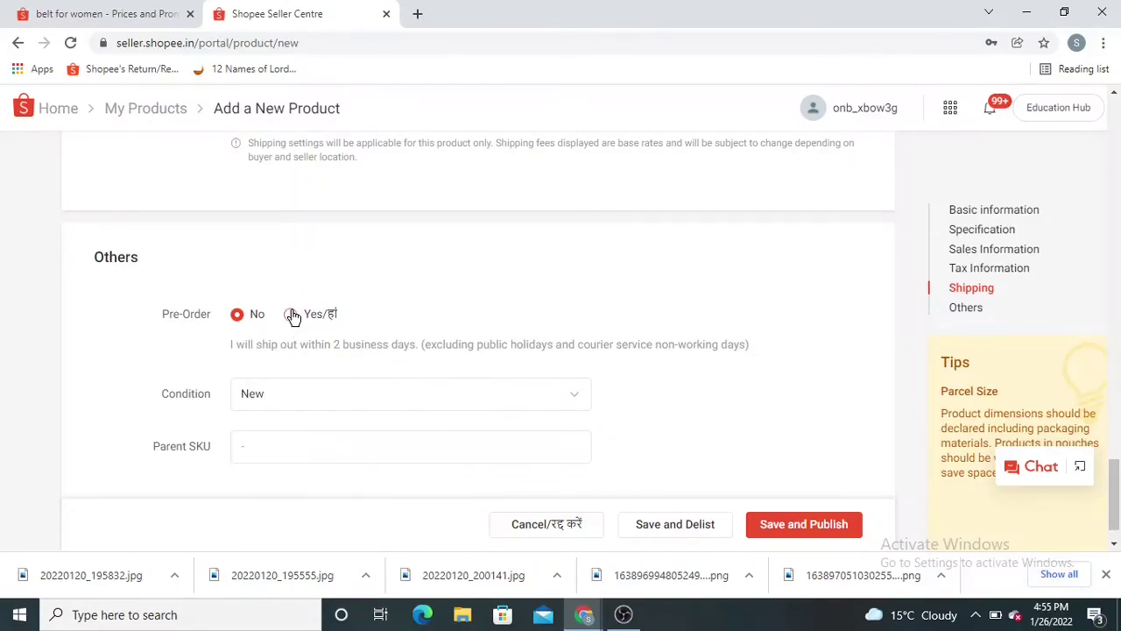
{"action": "left_click", "coordinate": [291, 314]}
{"action": "left_click", "coordinate": [234, 317]}
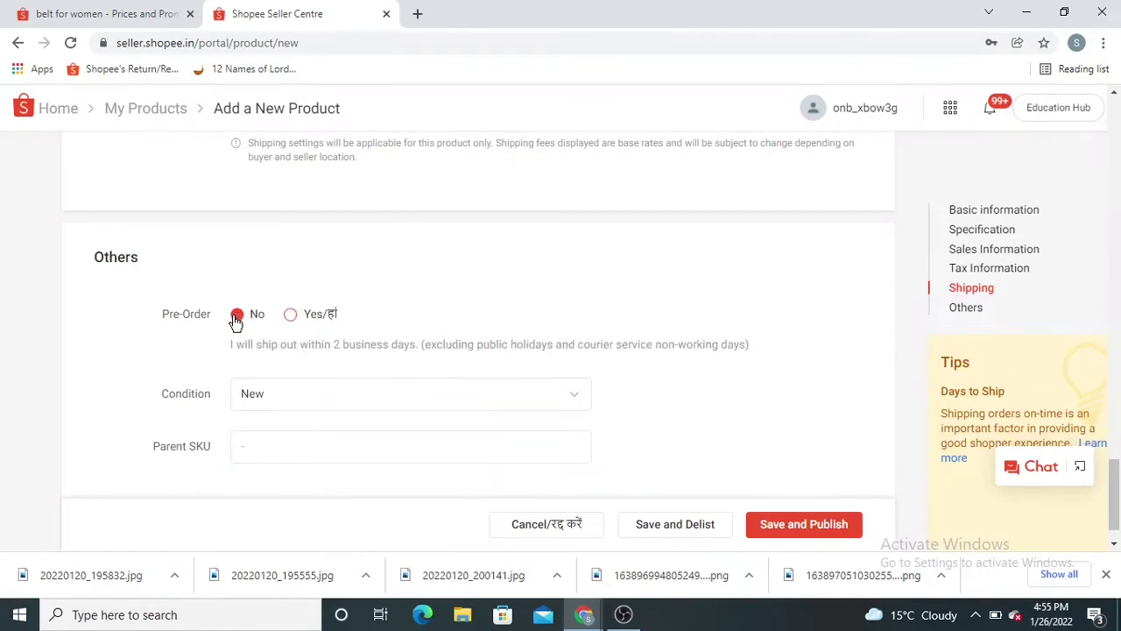
{"action": "left_click", "coordinate": [292, 315]}
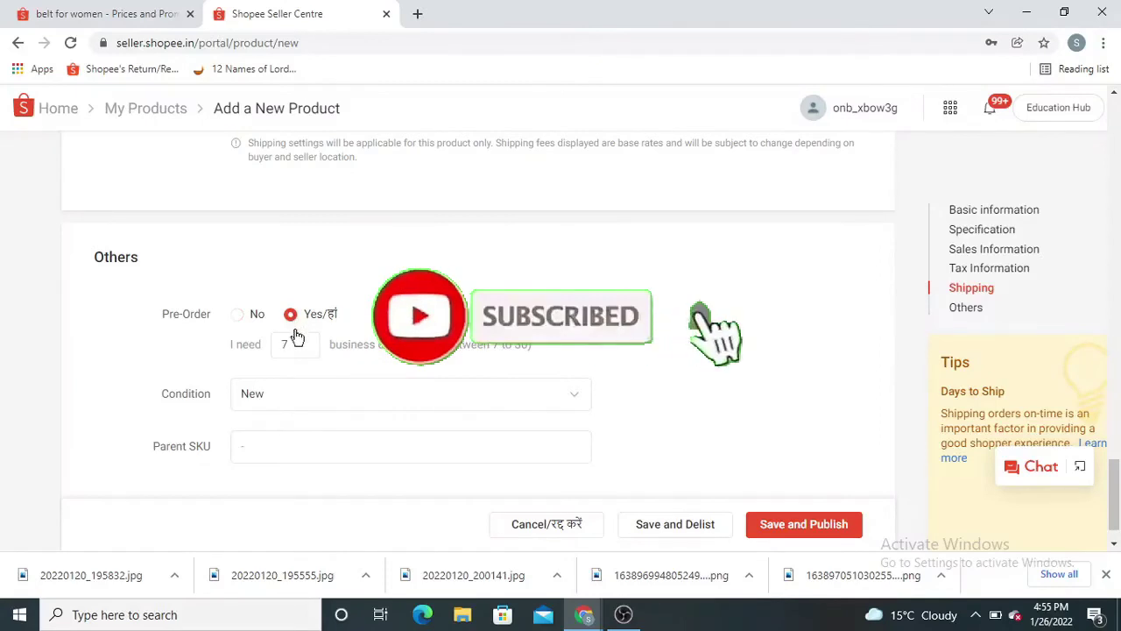
{"action": "left_click", "coordinate": [309, 352]}
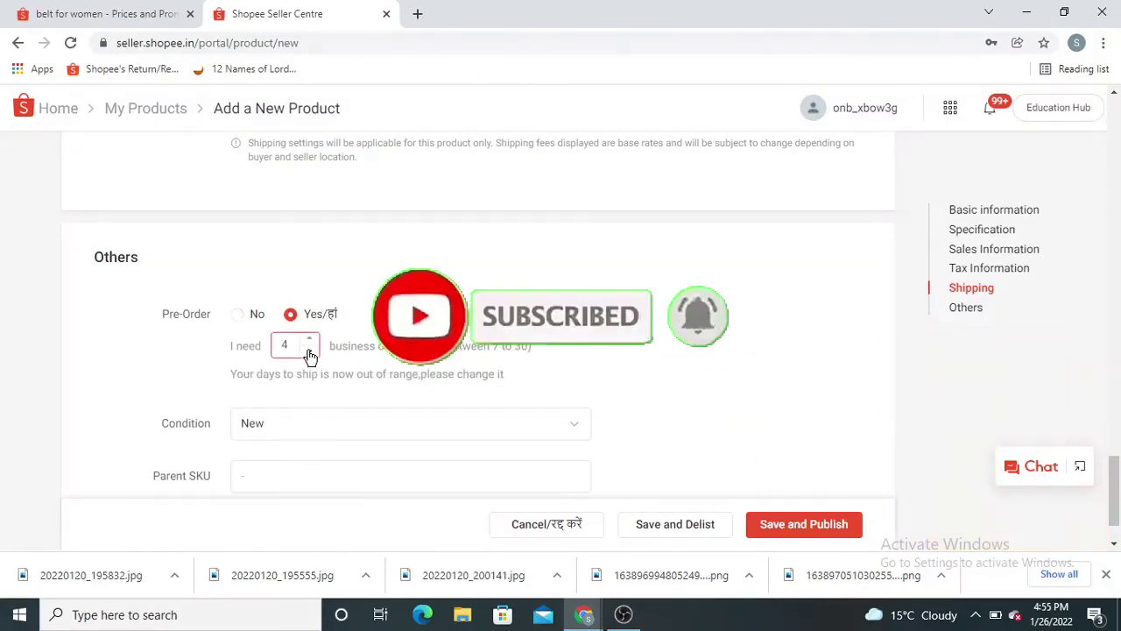
{"action": "left_click", "coordinate": [309, 352]}
{"action": "left_click", "coordinate": [309, 352]}
{"action": "left_click", "coordinate": [310, 352]}
{"action": "left_click", "coordinate": [312, 341]}
{"action": "left_click", "coordinate": [312, 341]}
{"action": "left_click", "coordinate": [311, 341]}
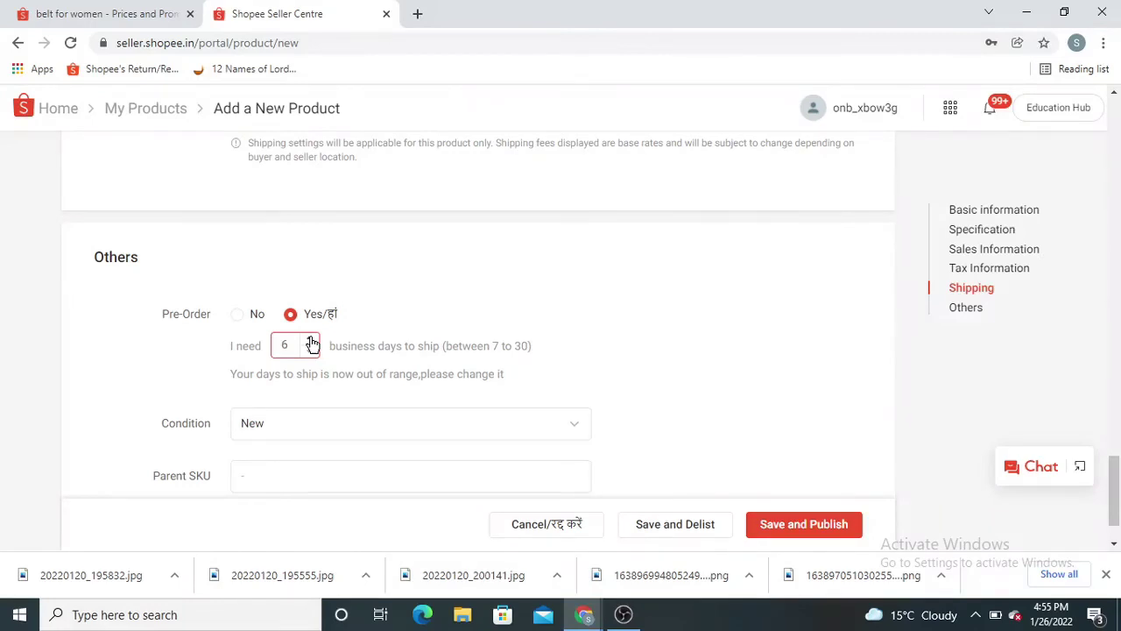
{"action": "left_click", "coordinate": [237, 315]}
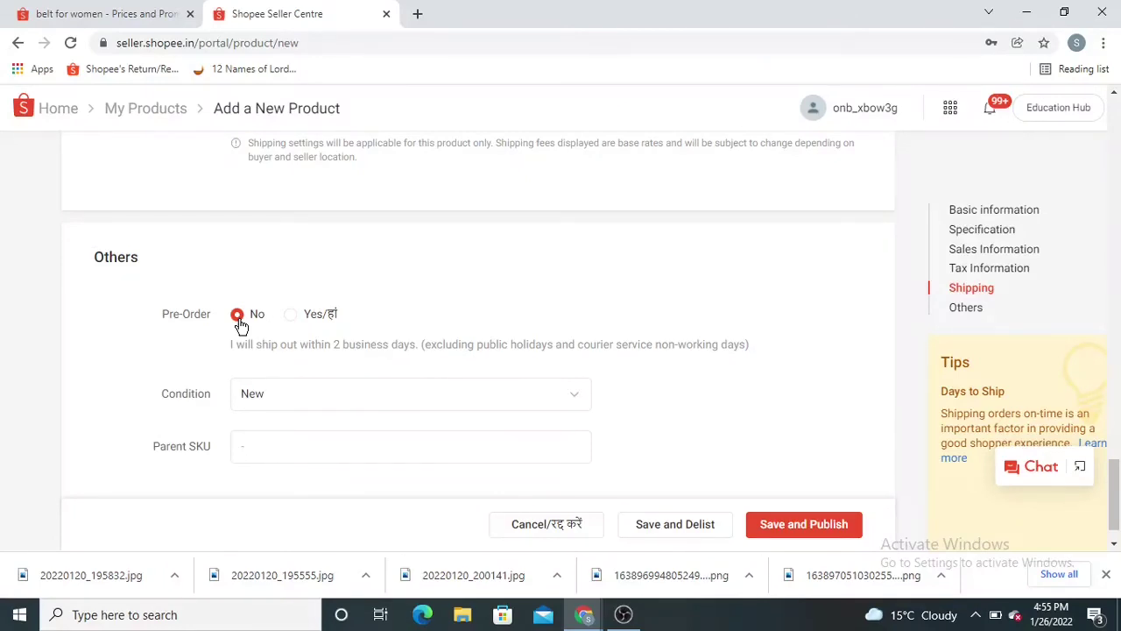
- Enter "belt12" as the parent SKU, consulting the SKUs in the variation list
{"action": "scroll", "coordinate": [138, 420], "scroll_direction": "down", "scroll_amount": 1}
{"action": "left_click", "coordinate": [268, 399]}
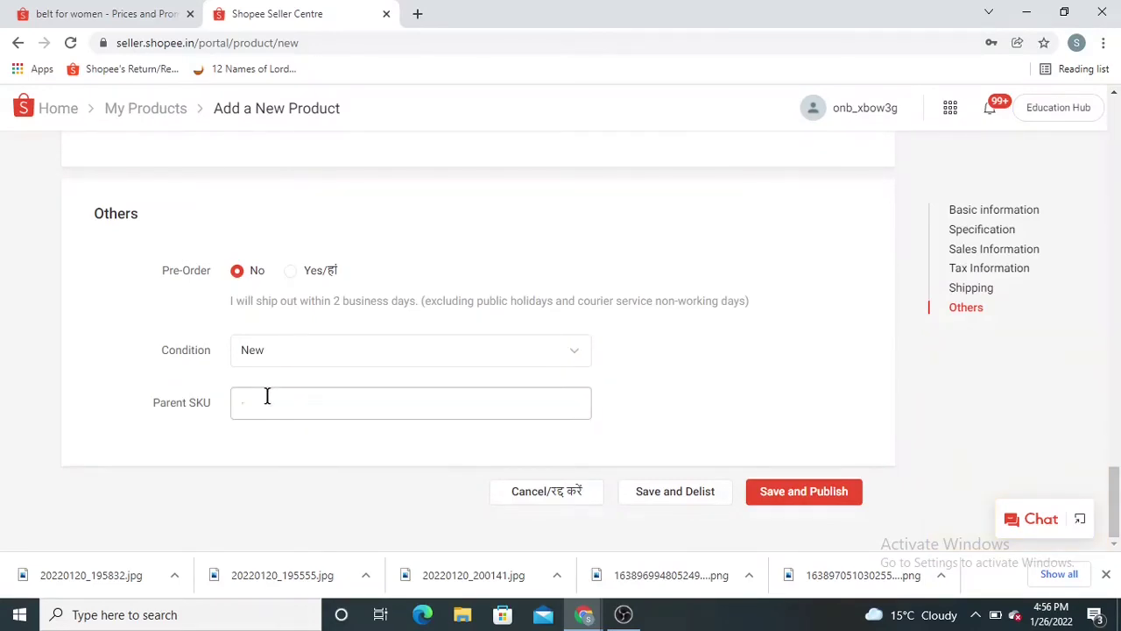
{"action": "scroll", "coordinate": [268, 399], "scroll_direction": "up", "scroll_amount": 15}
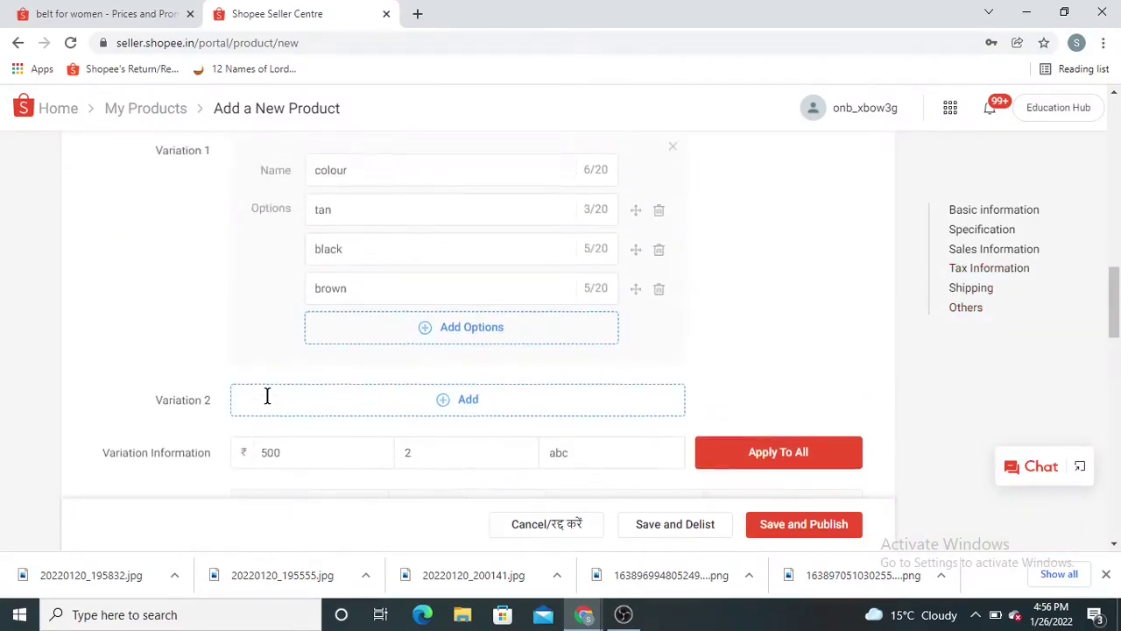
{"action": "scroll", "coordinate": [272, 405], "scroll_direction": "up", "scroll_amount": 1}
{"action": "scroll", "coordinate": [283, 395], "scroll_direction": "down", "scroll_amount": 8}
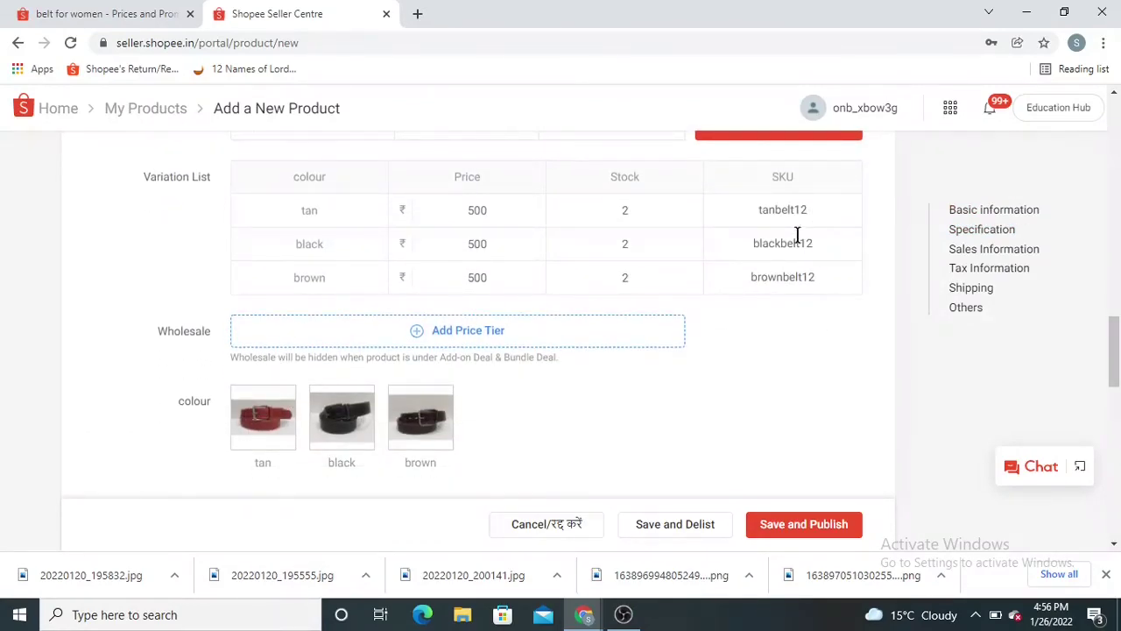
{"action": "scroll", "coordinate": [292, 364], "scroll_direction": "down", "scroll_amount": 10}
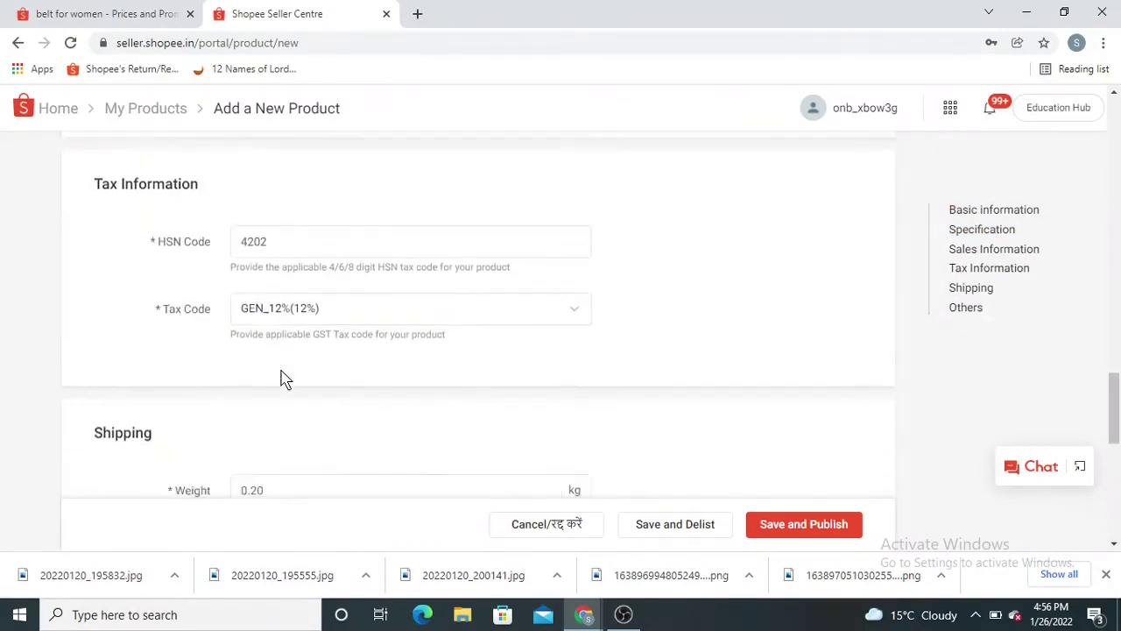
{"action": "scroll", "coordinate": [289, 438], "scroll_direction": "down", "scroll_amount": 3}
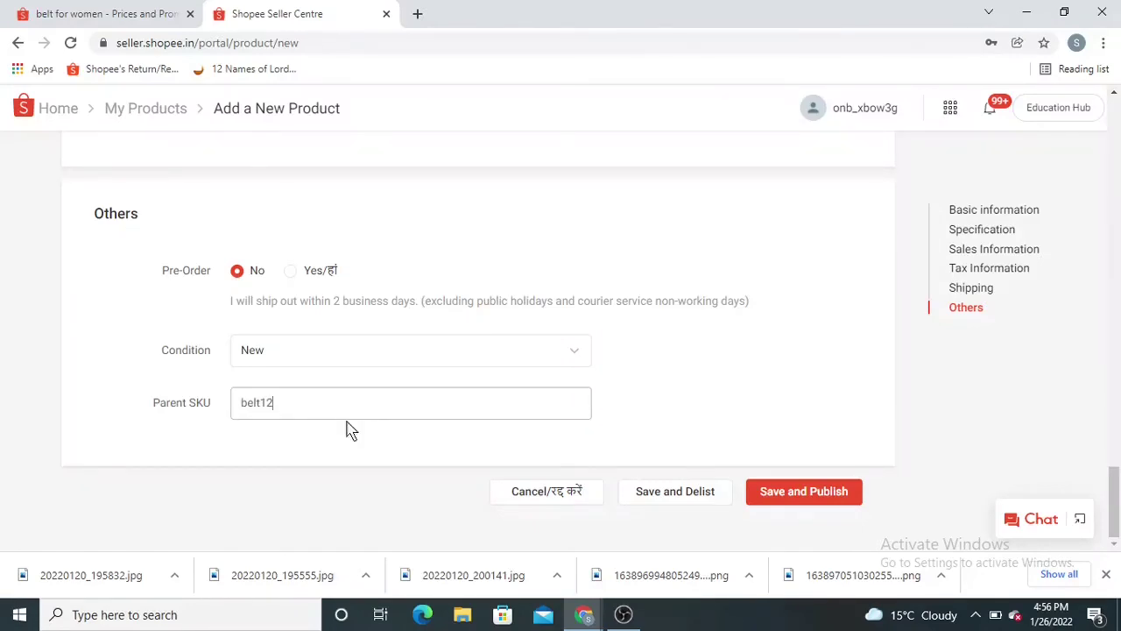
- Review the completed product form, from the cover photo and basic information through the variation list to the shipping settings
{"action": "scroll", "coordinate": [395, 426], "scroll_direction": "up", "scroll_amount": 10}
{"action": "scroll", "coordinate": [560, 394], "scroll_direction": "up", "scroll_amount": 4}
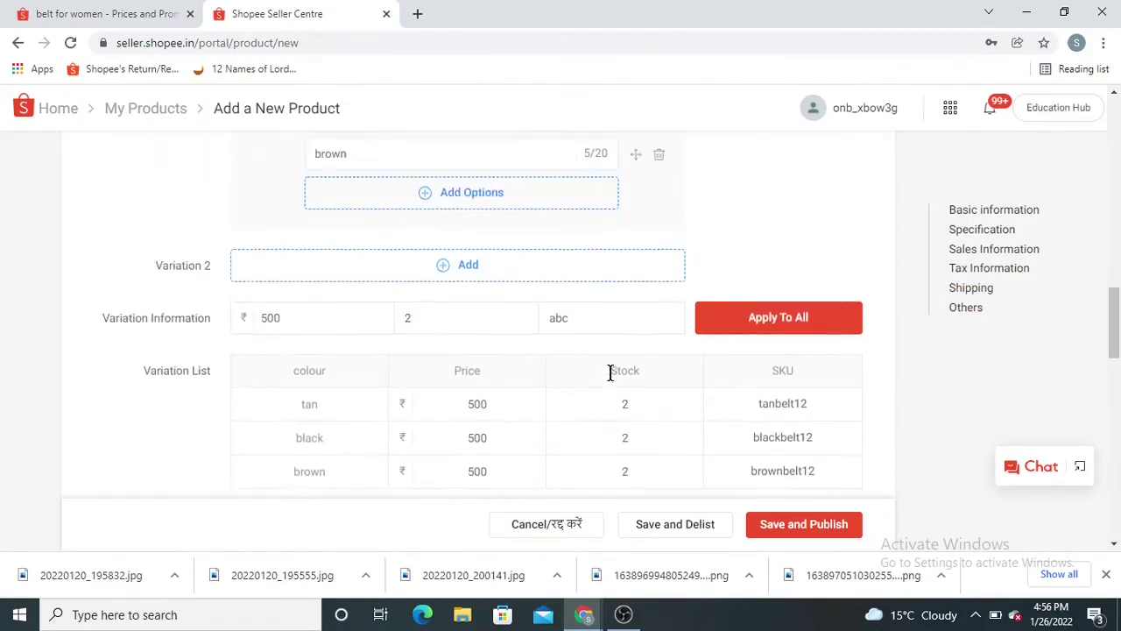
{"action": "scroll", "coordinate": [825, 376], "scroll_direction": "down", "scroll_amount": 2}
{"action": "scroll", "coordinate": [654, 325], "scroll_direction": "down", "scroll_amount": 10}
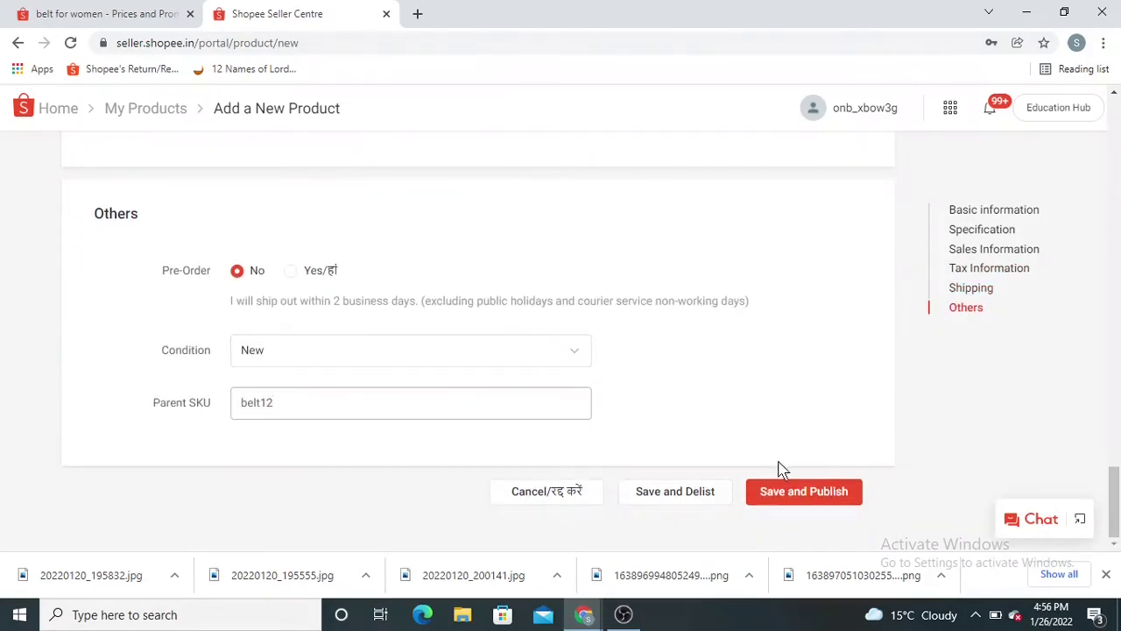
{"action": "scroll", "coordinate": [516, 405], "scroll_direction": "up", "scroll_amount": 15}
{"action": "scroll", "coordinate": [517, 414], "scroll_direction": "up", "scroll_amount": 5}
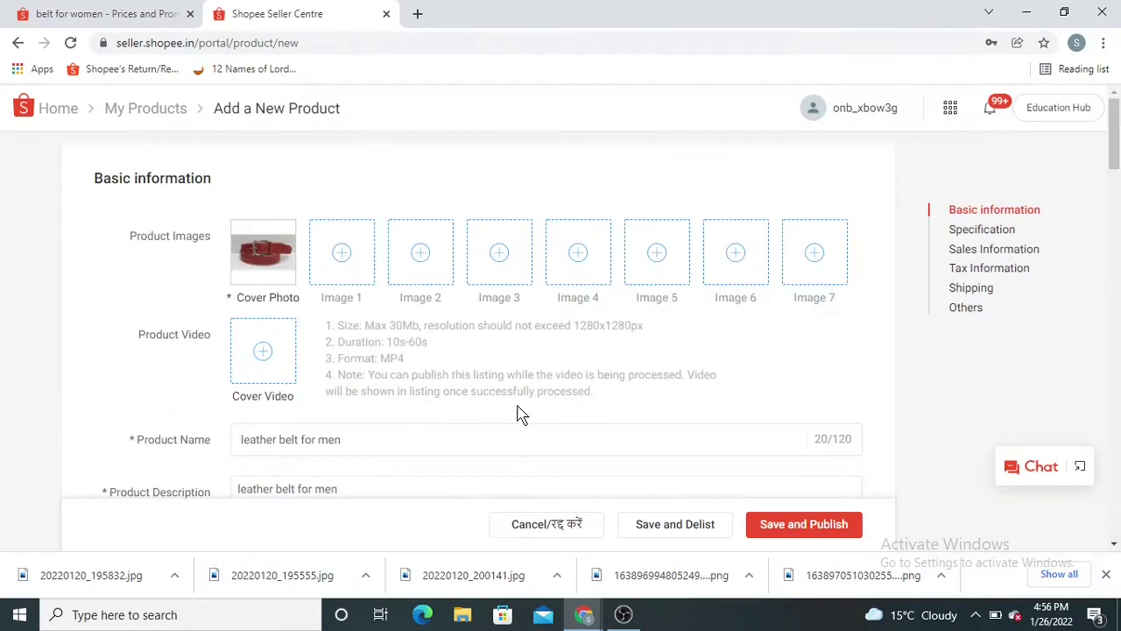
{"action": "scroll", "coordinate": [518, 412], "scroll_direction": "down", "scroll_amount": 15}
{"action": "scroll", "coordinate": [517, 405], "scroll_direction": "down", "scroll_amount": 5}
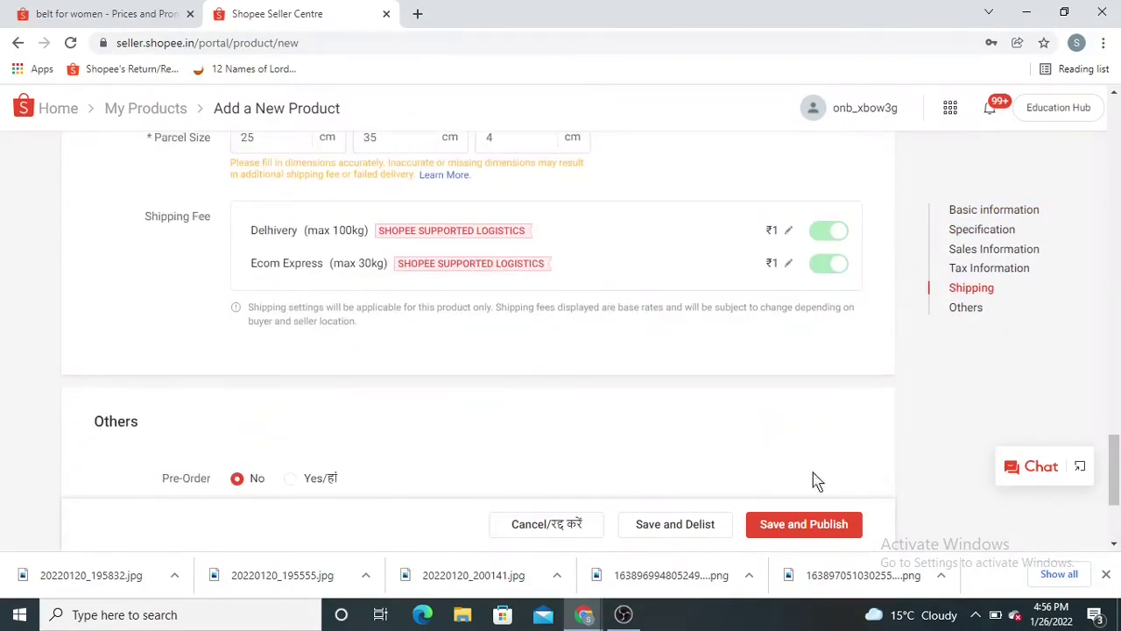
- Save and publish the leather belt listing and check its variations in the product list
{"action": "left_click", "coordinate": [801, 529]}
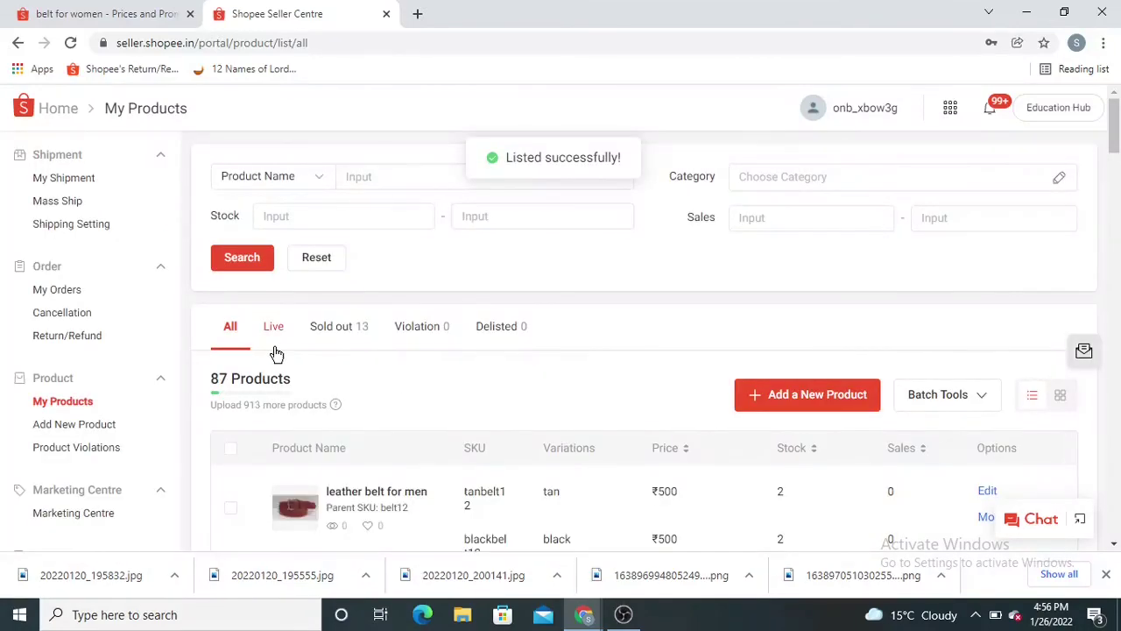
{"action": "scroll", "coordinate": [276, 353], "scroll_direction": "down", "scroll_amount": 2}
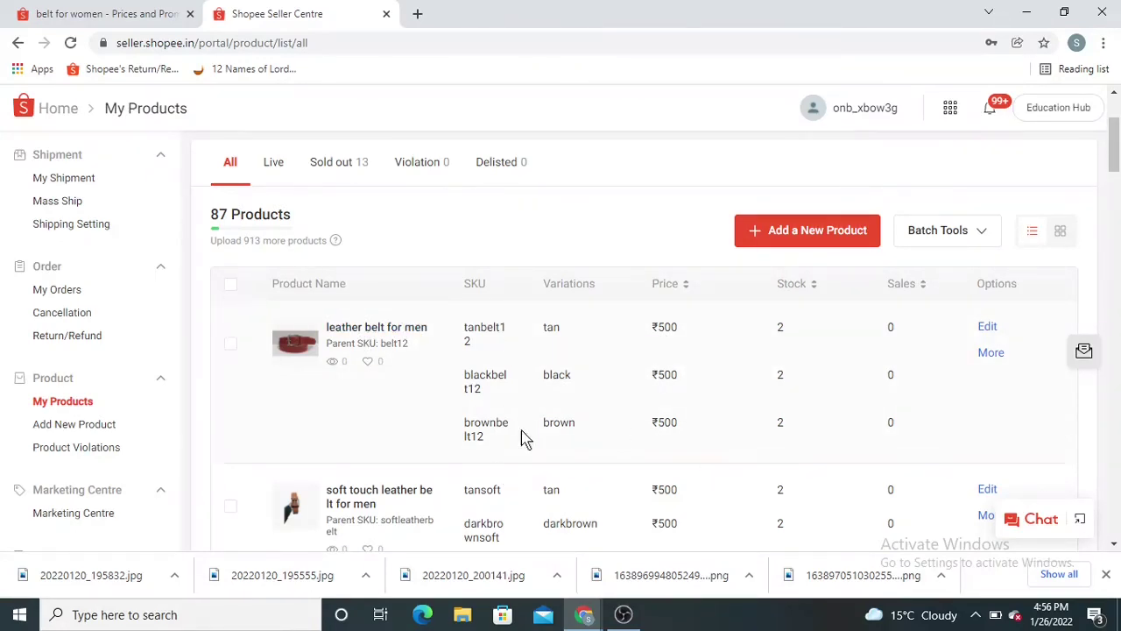
{"action": "scroll", "coordinate": [504, 440], "scroll_direction": "down", "scroll_amount": 1}
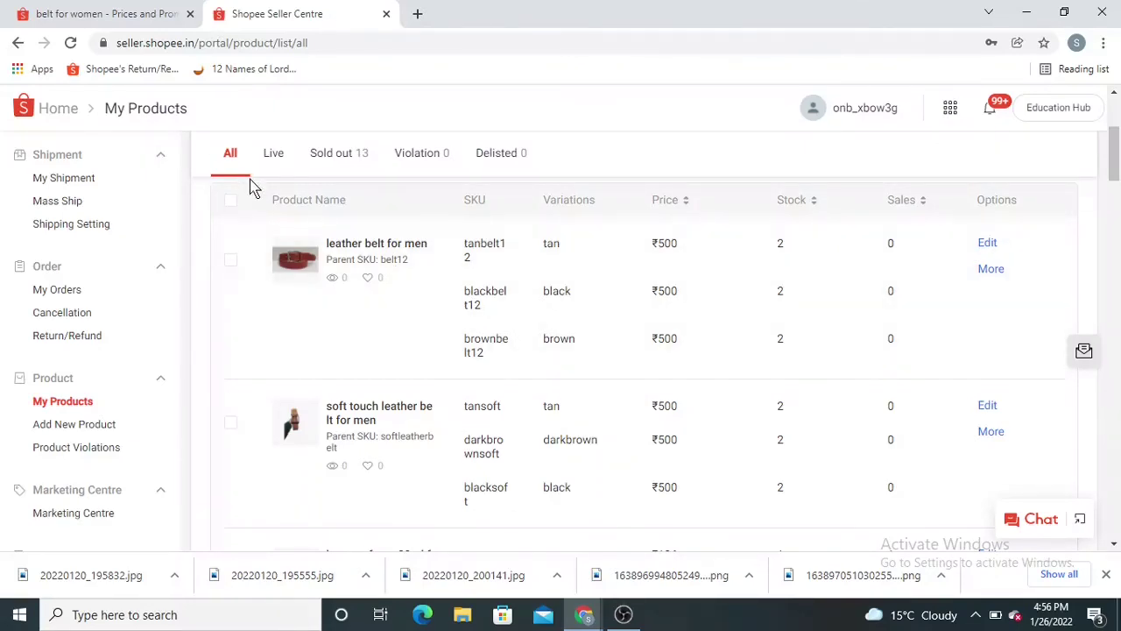
{"action": "scroll", "coordinate": [327, 281], "scroll_direction": "up", "scroll_amount": 1}
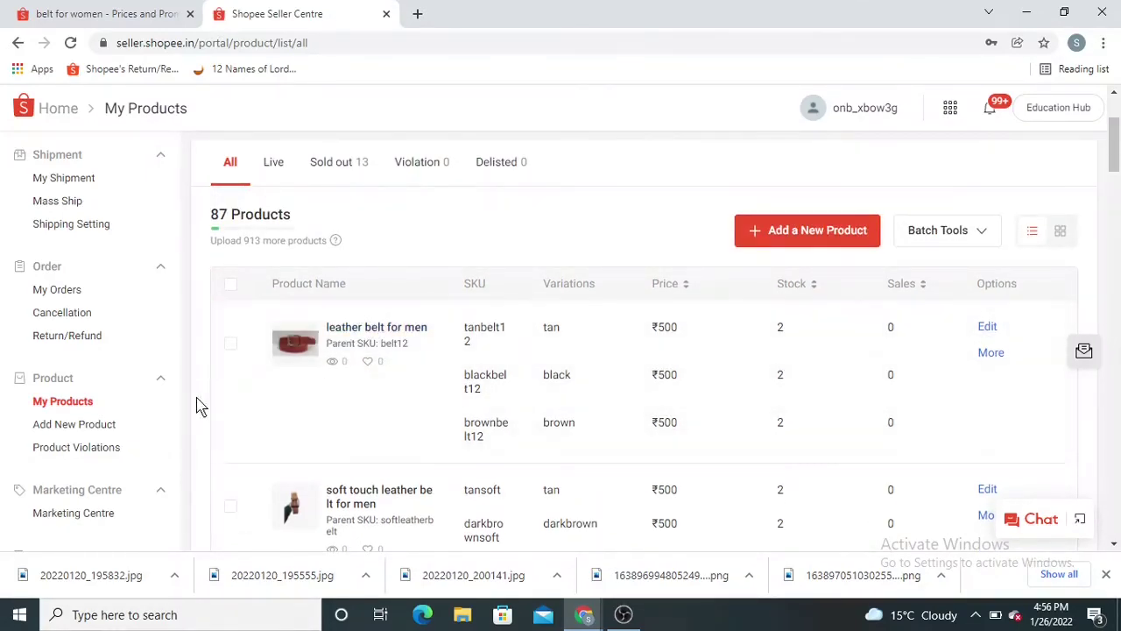